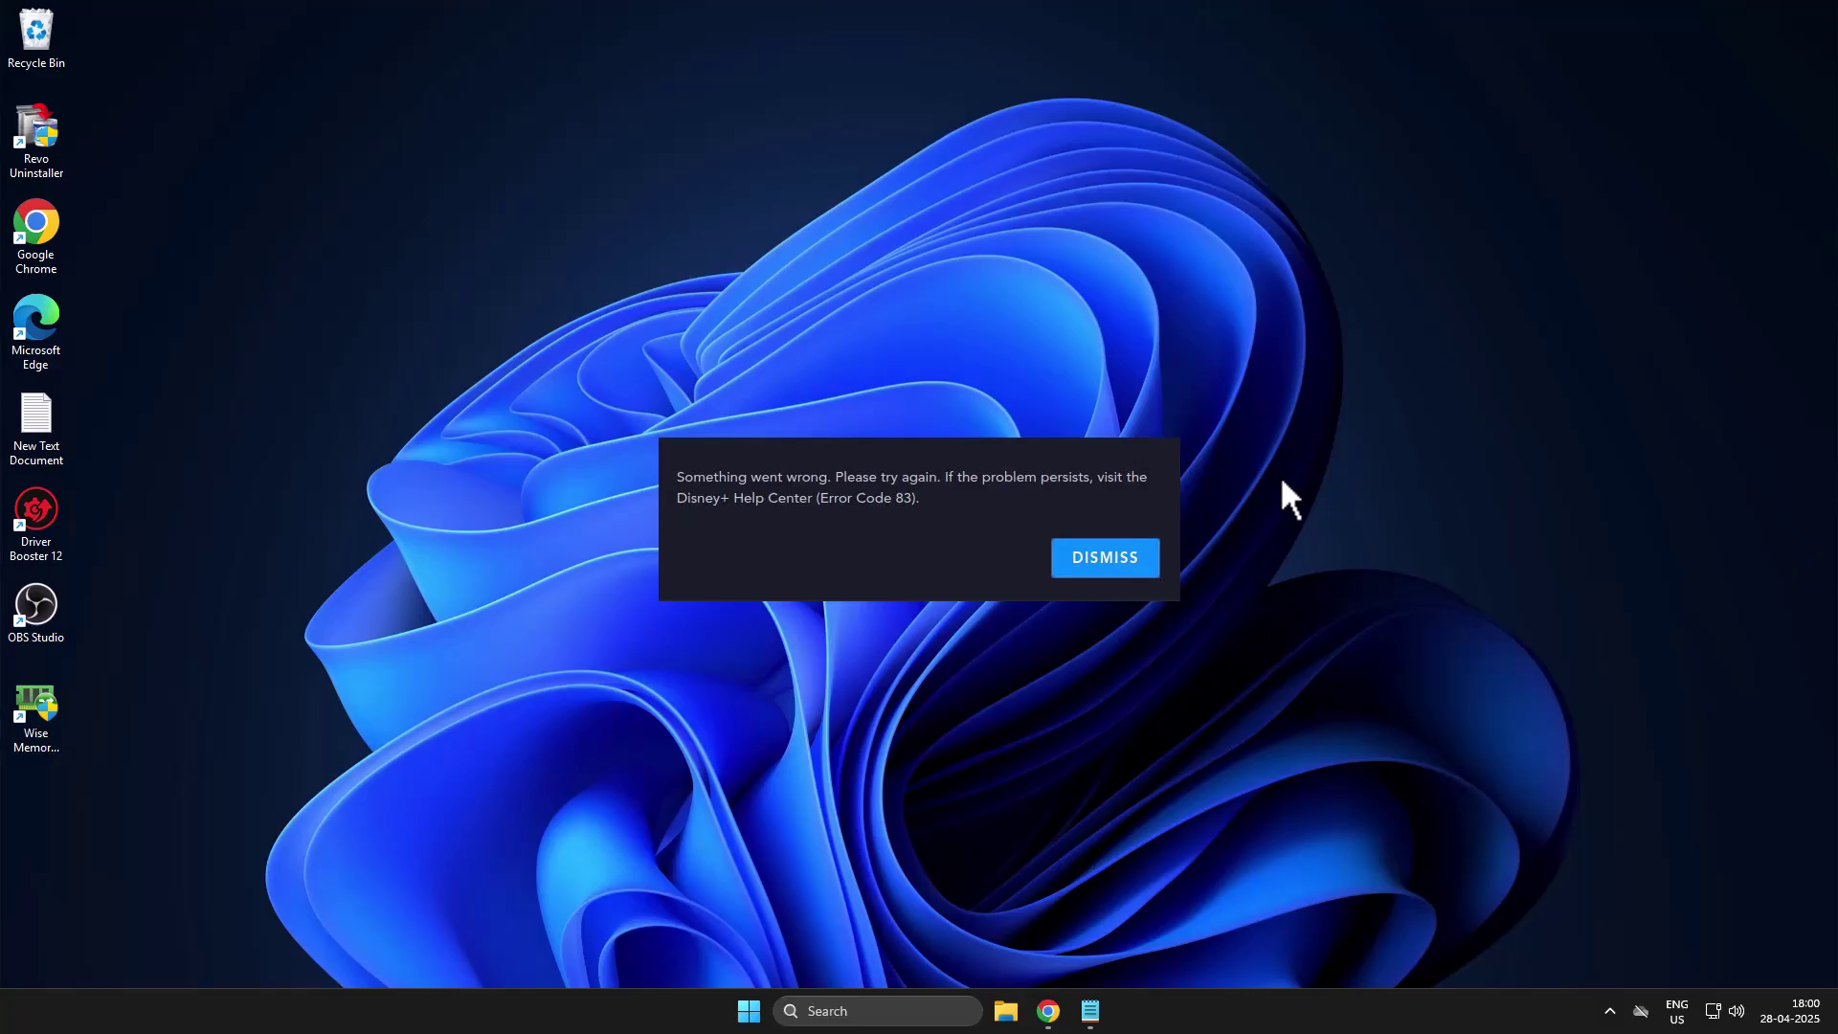
- Go to Chrome's Privacy and security, Third-party cookies, then See all site data and permissions
left_click(1045, 1012)
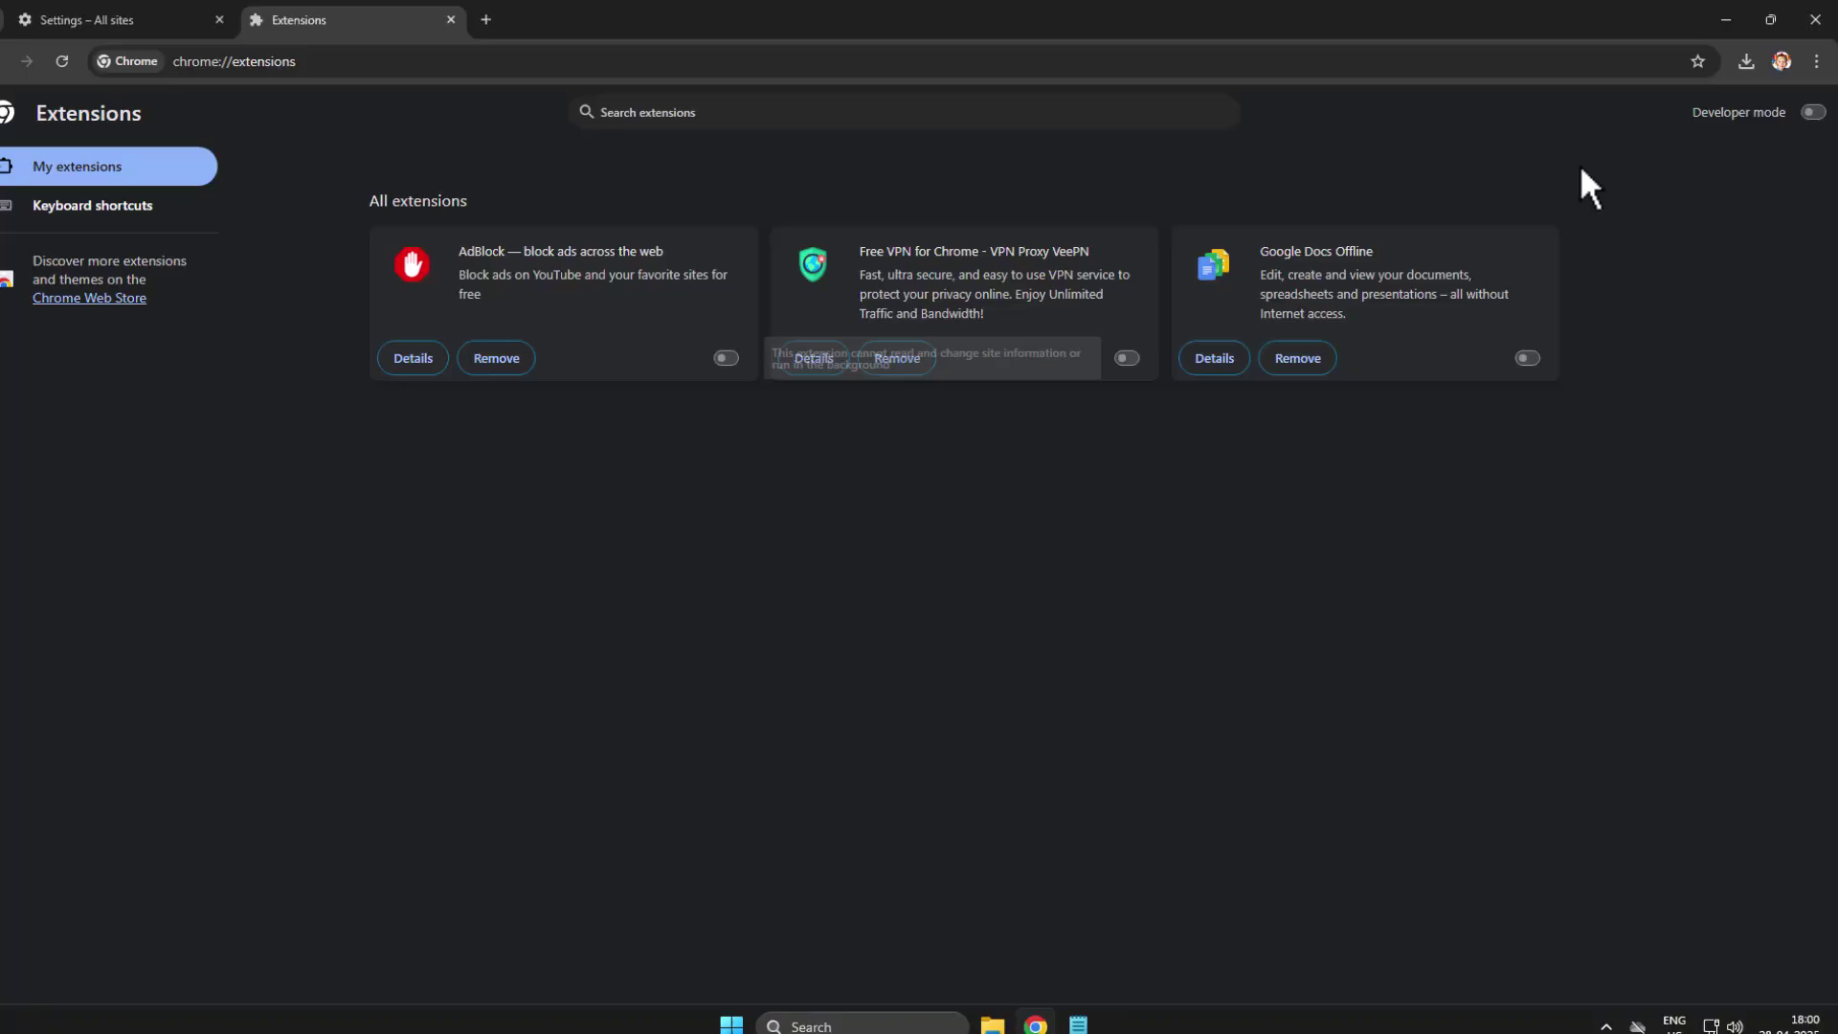
left_click(1815, 62)
left_click(1643, 724)
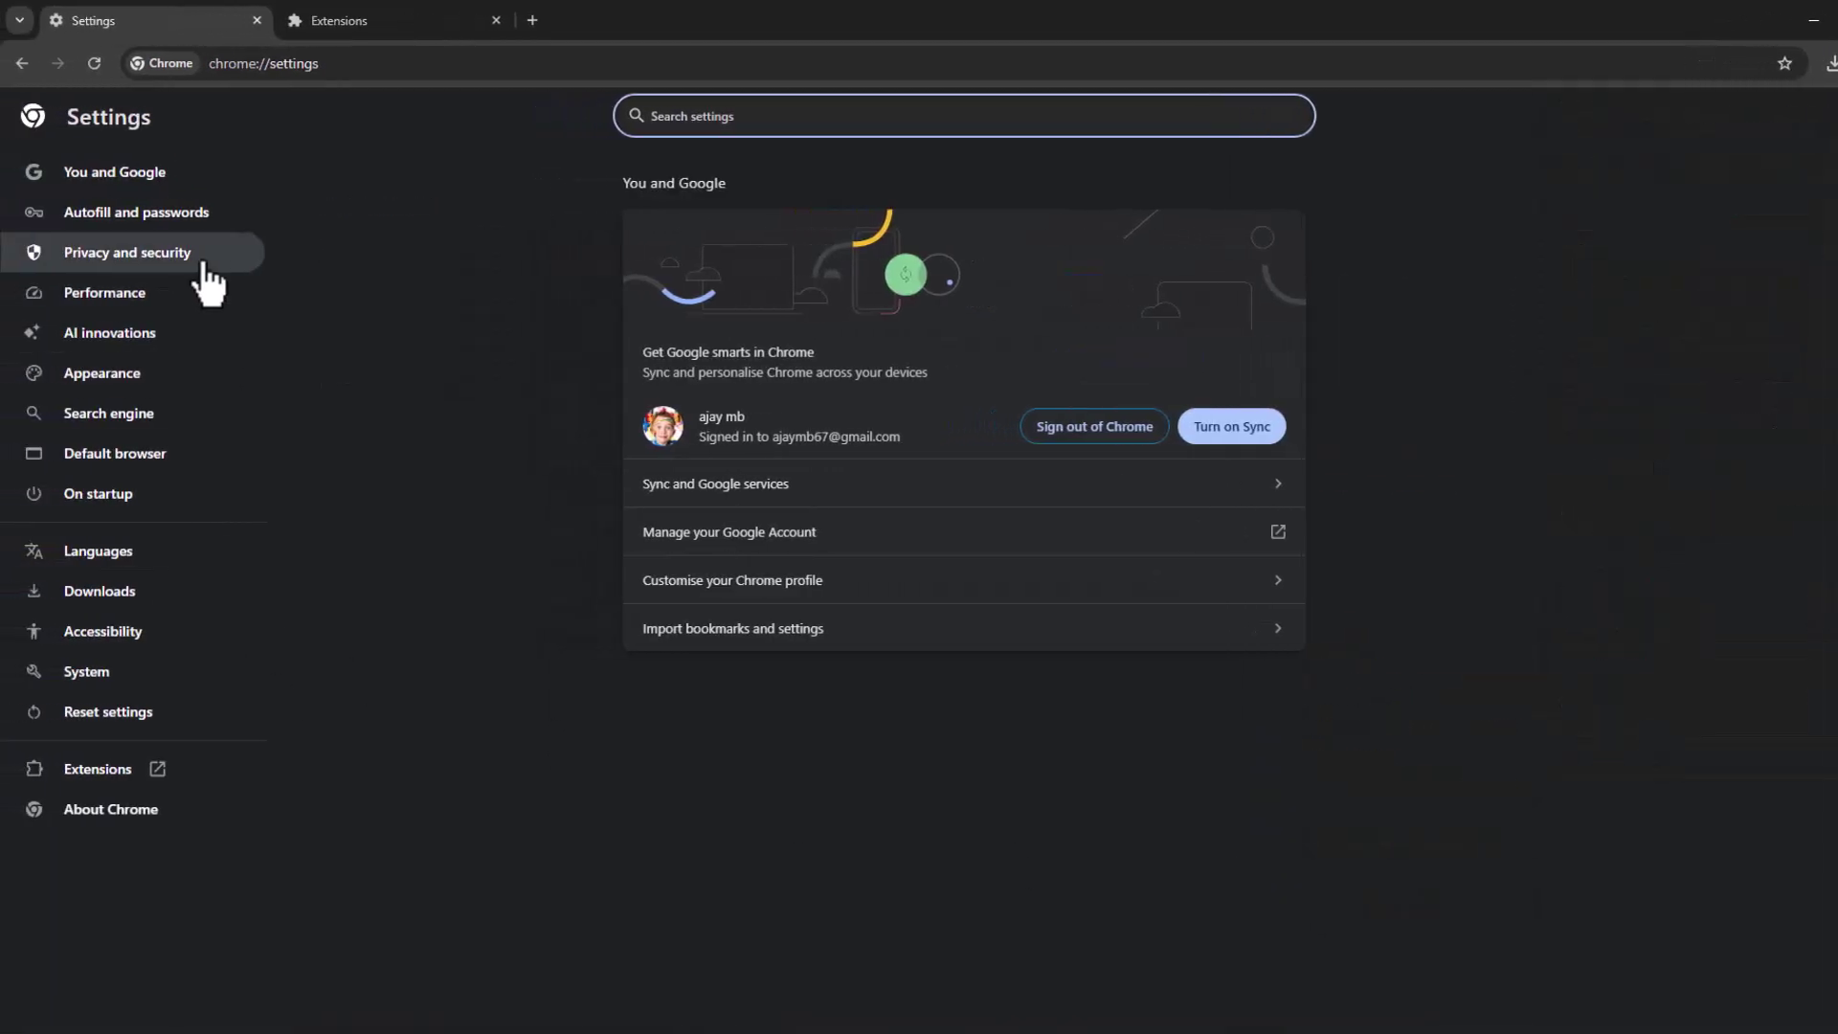
left_click(208, 282)
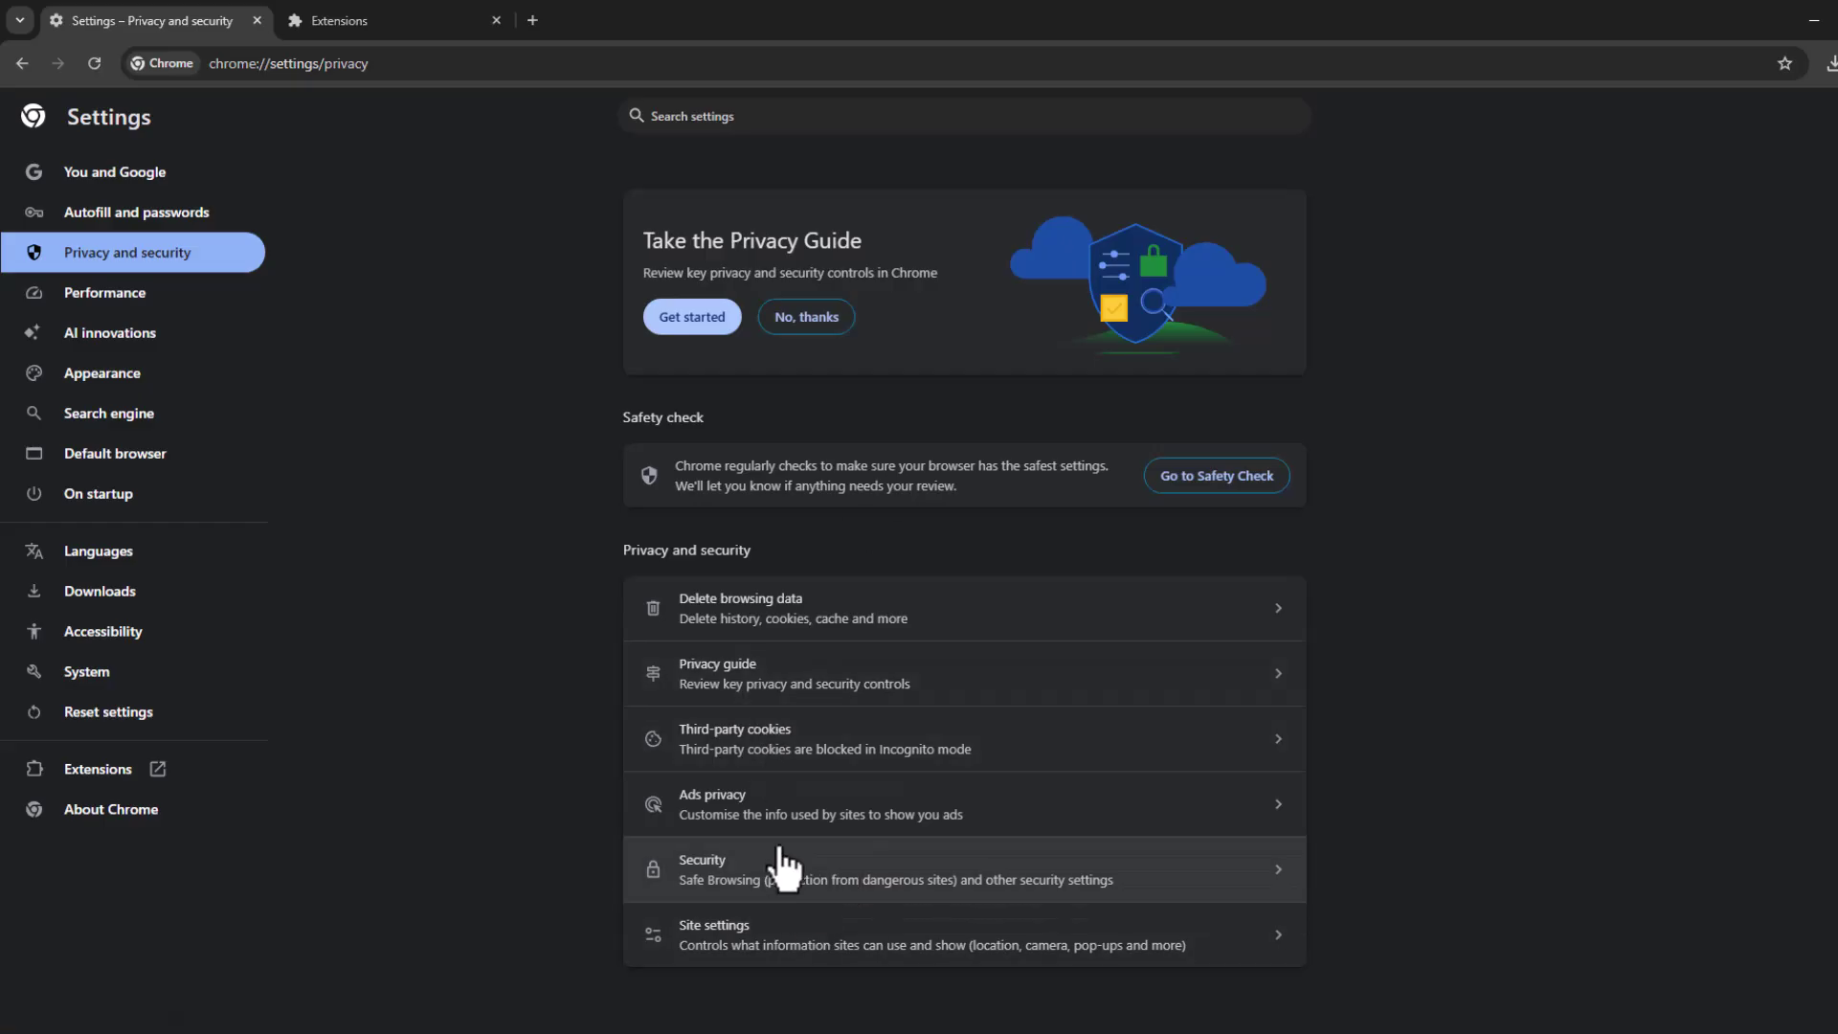
left_click(804, 745)
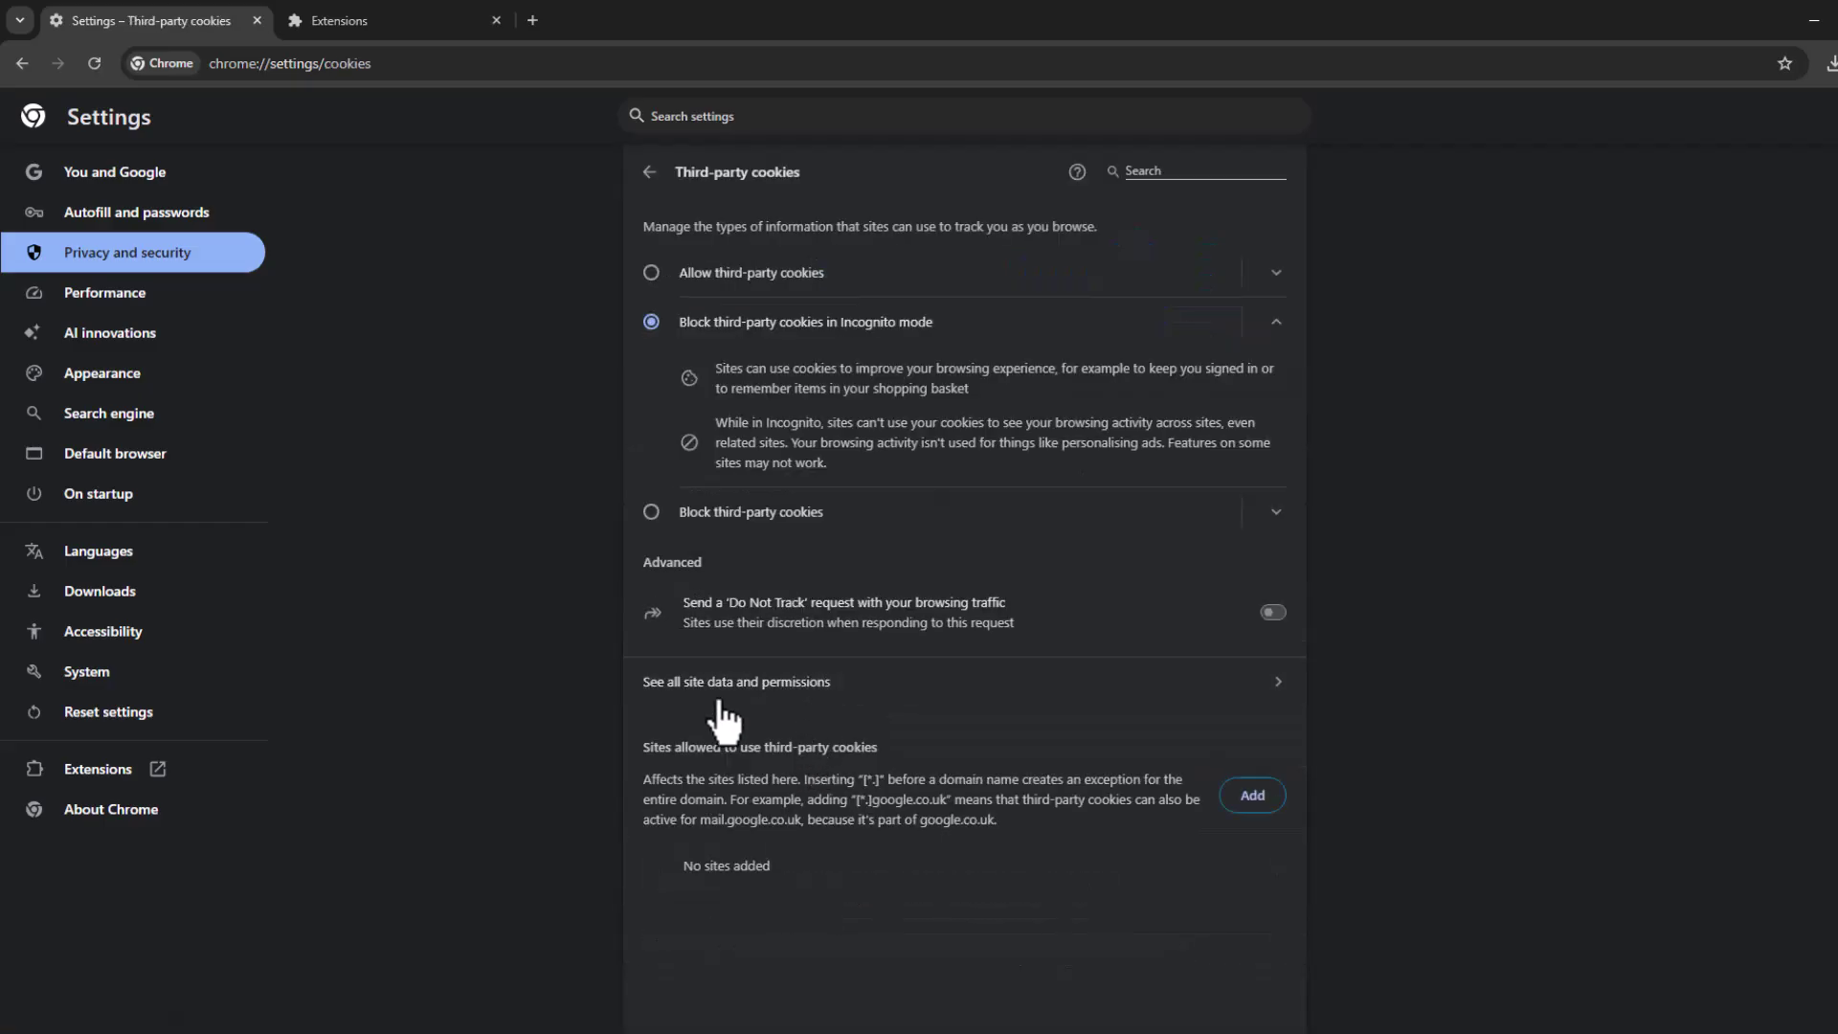
left_click(1045, 705)
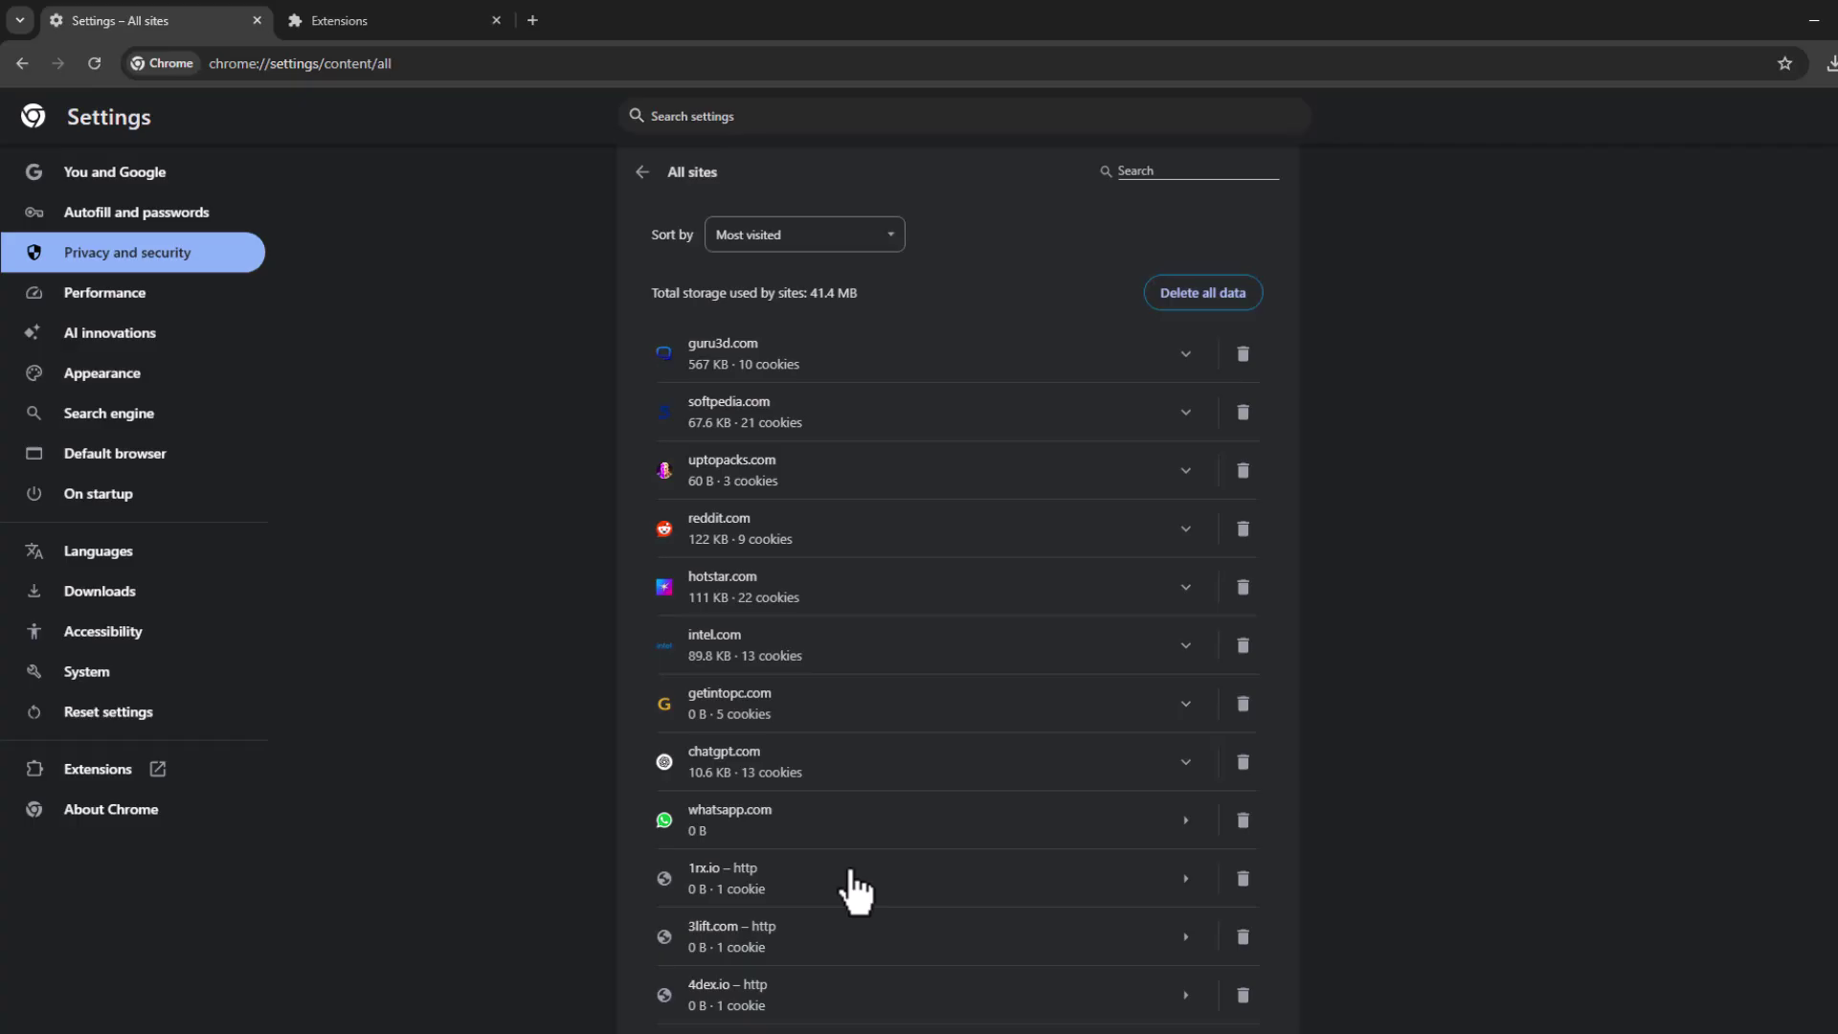
- Filter sites by 'dis' and delete data for bitsum.com, disqus.com and invadedisheartentrail.com
left_click(1157, 169)
type("d")
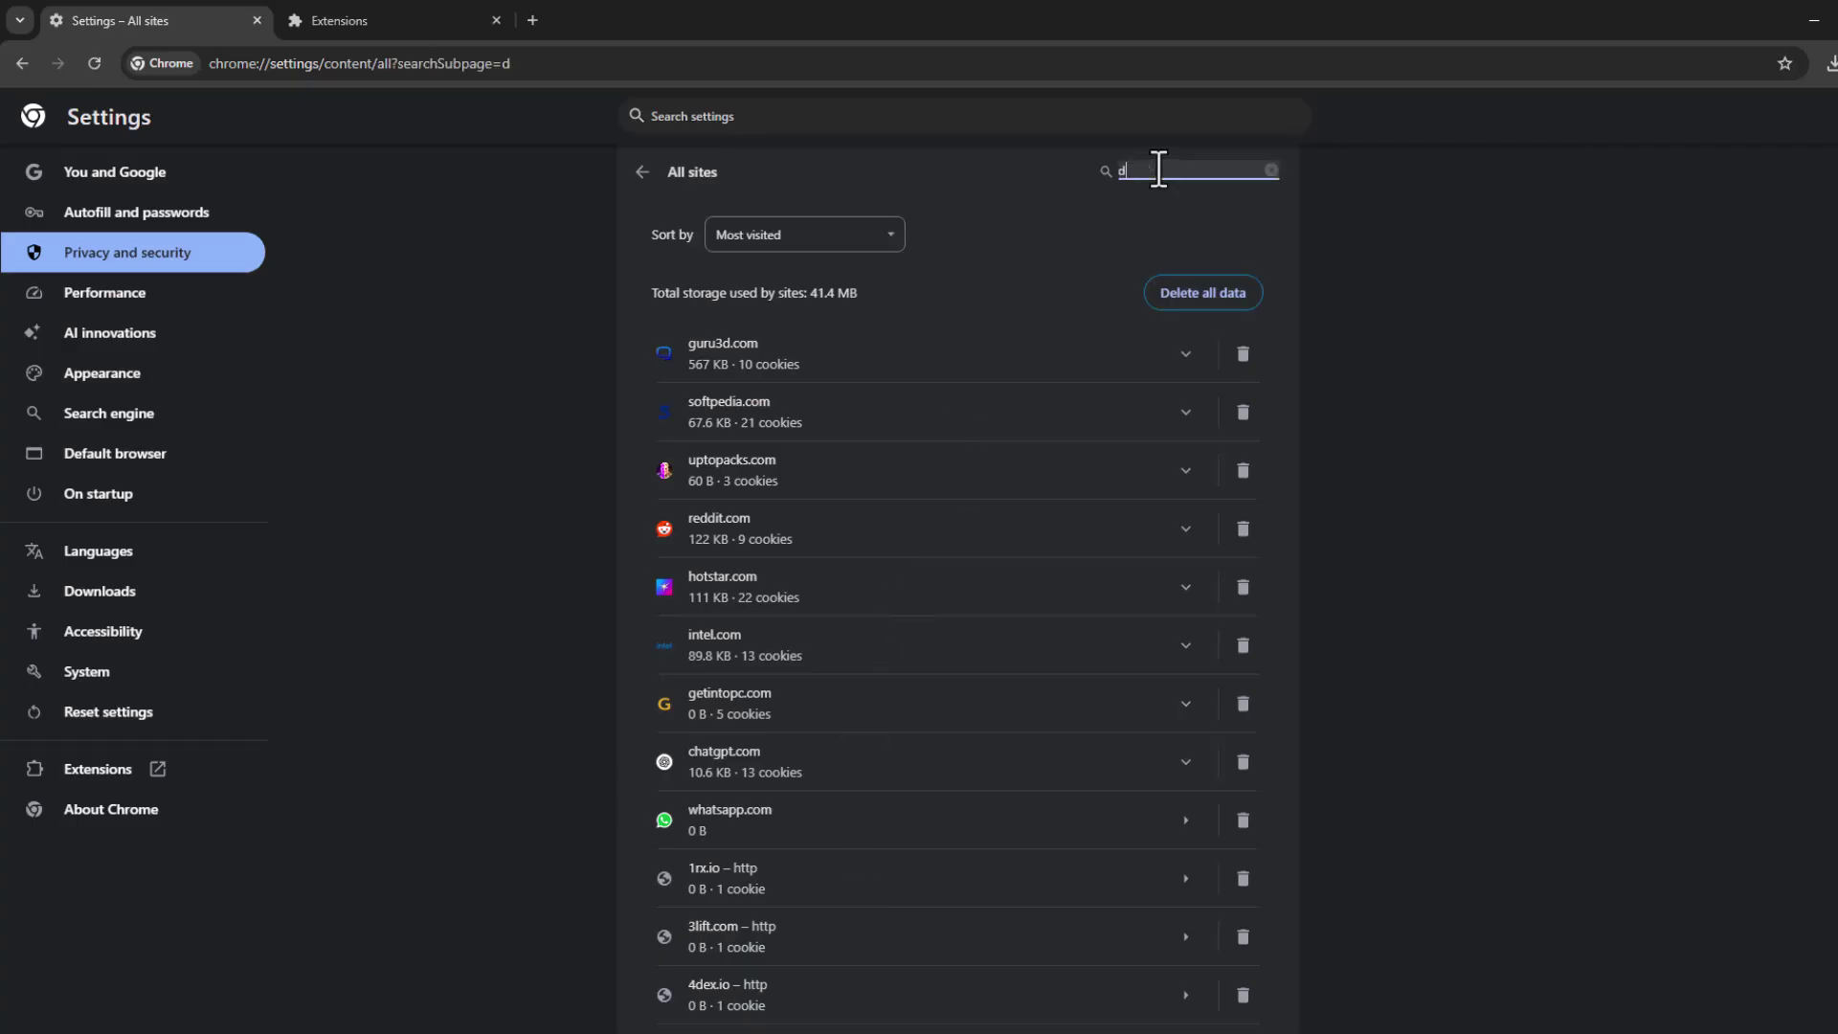
type("is")
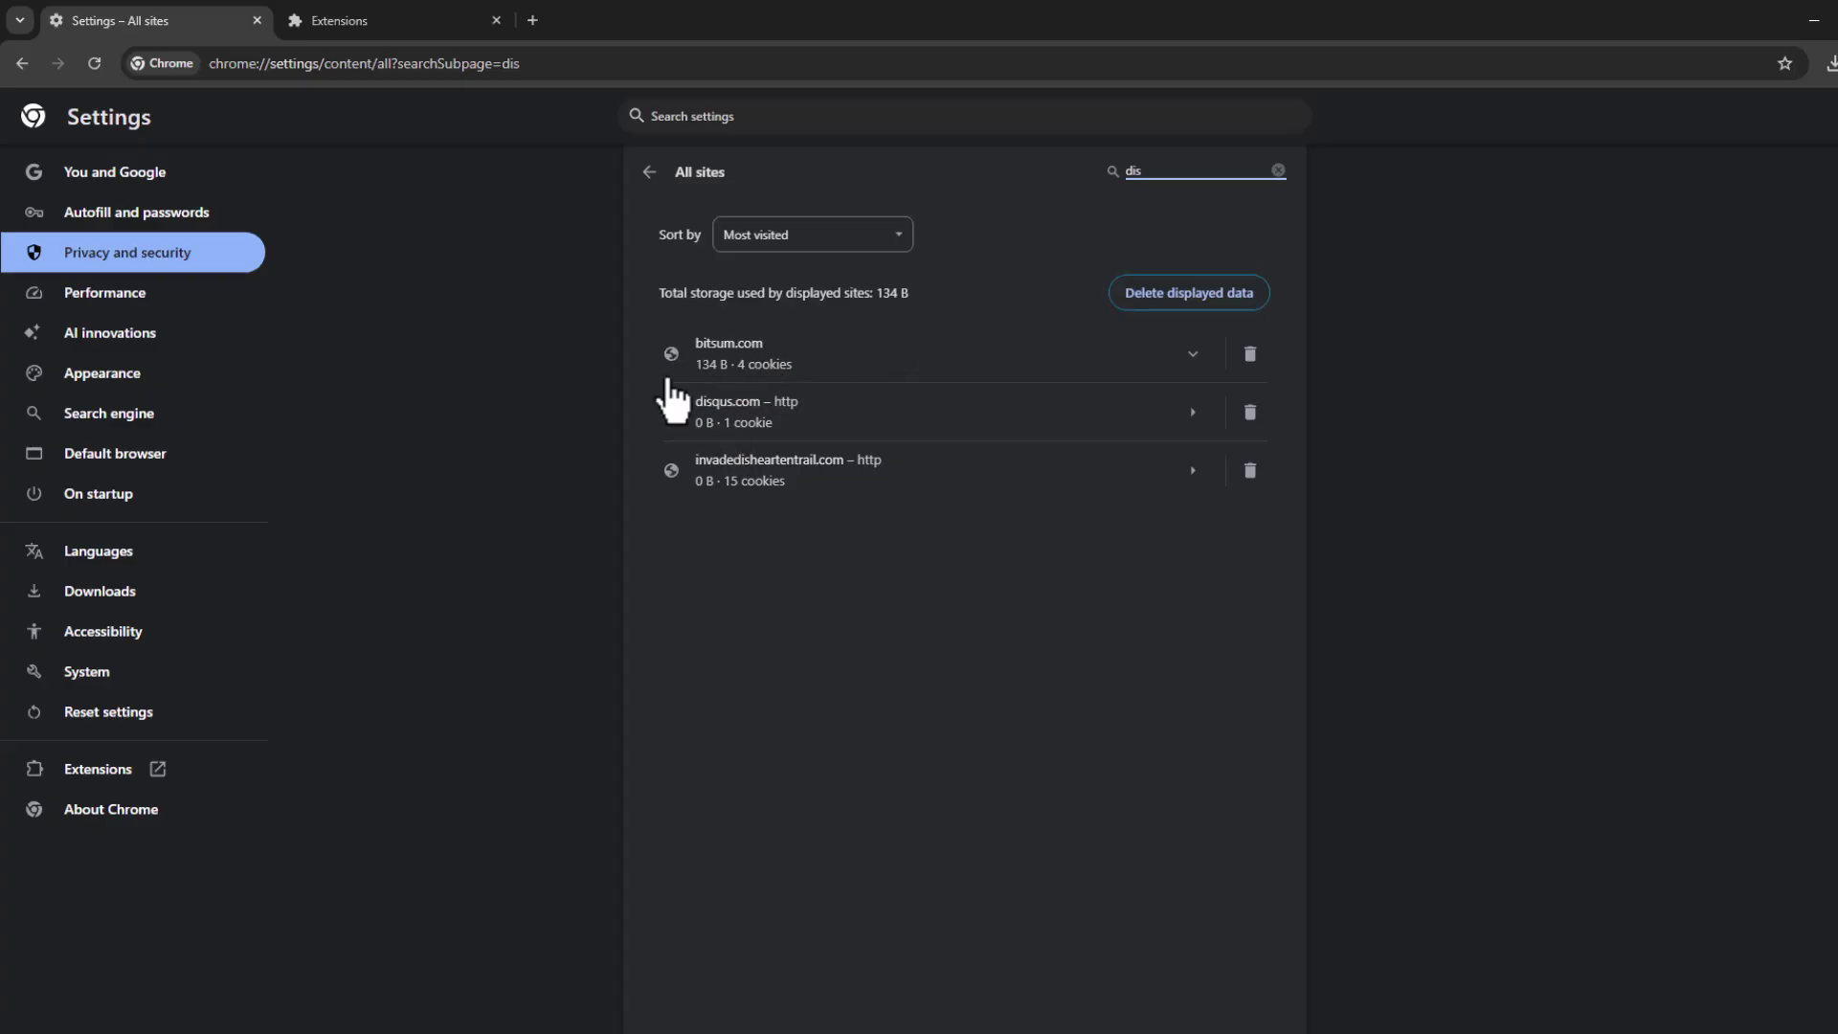
left_click(1249, 355)
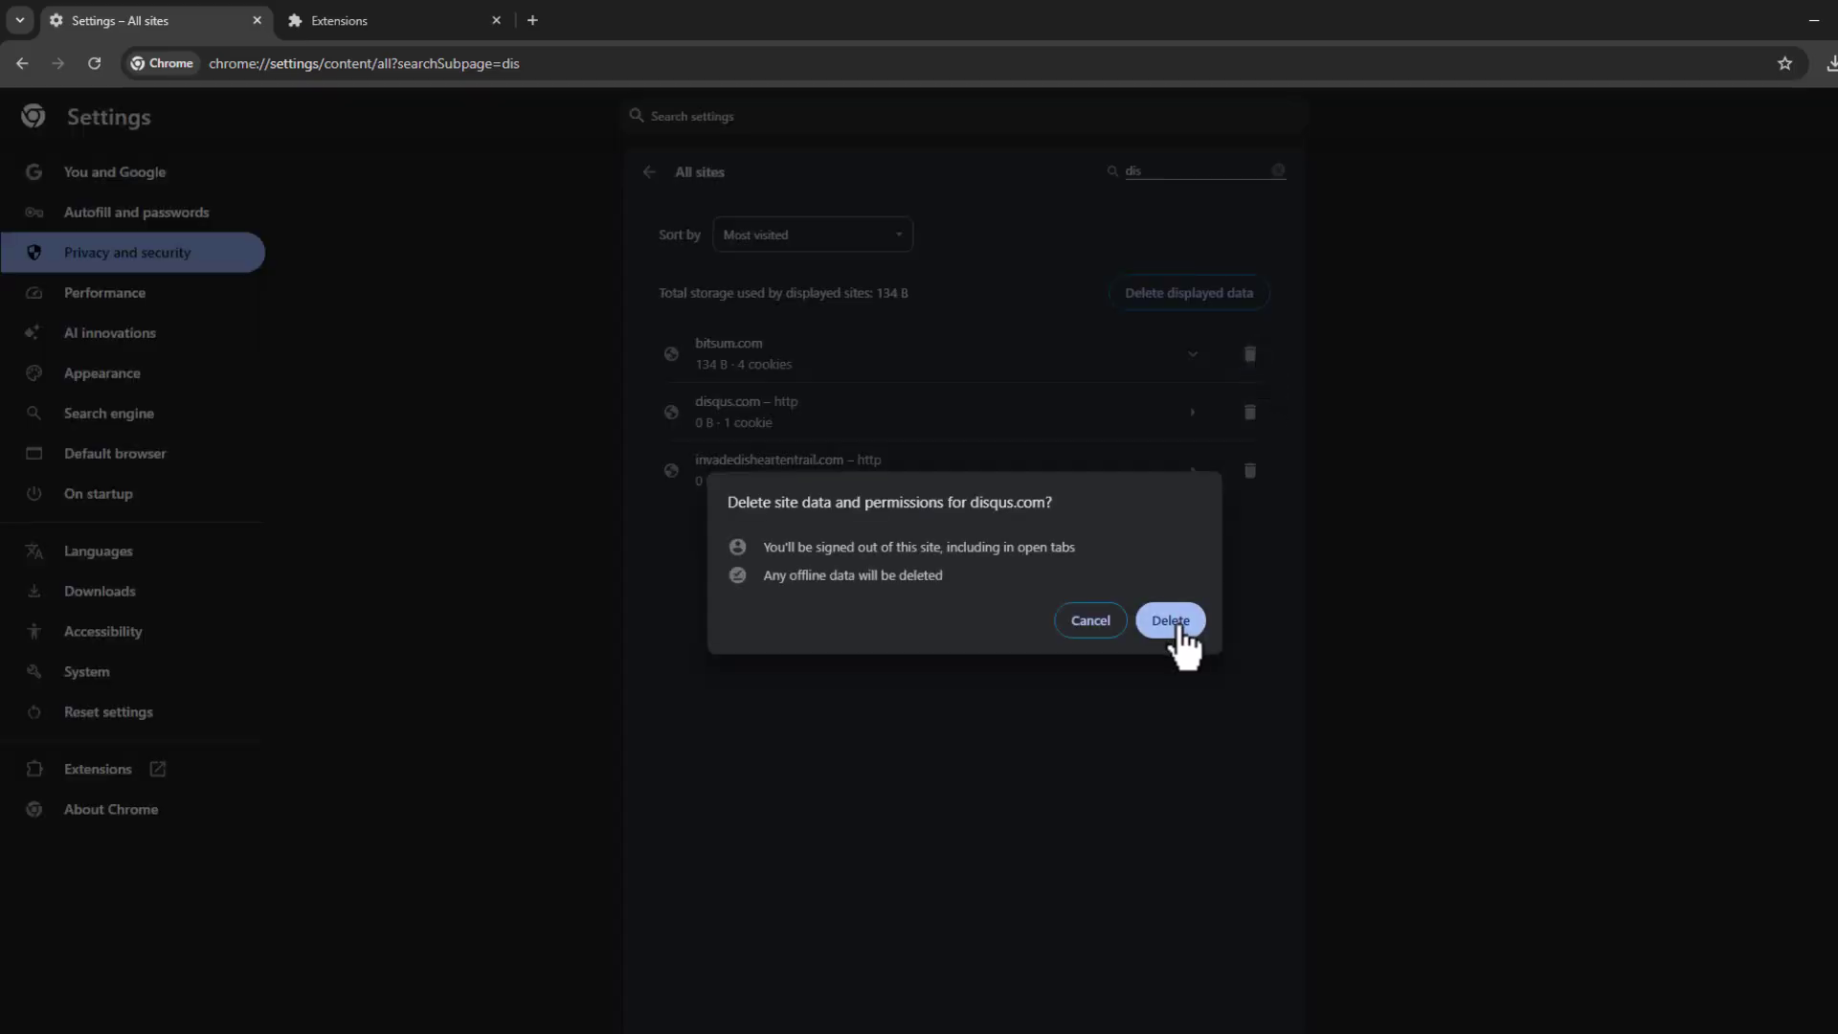
left_click(1173, 627)
left_click(1250, 355)
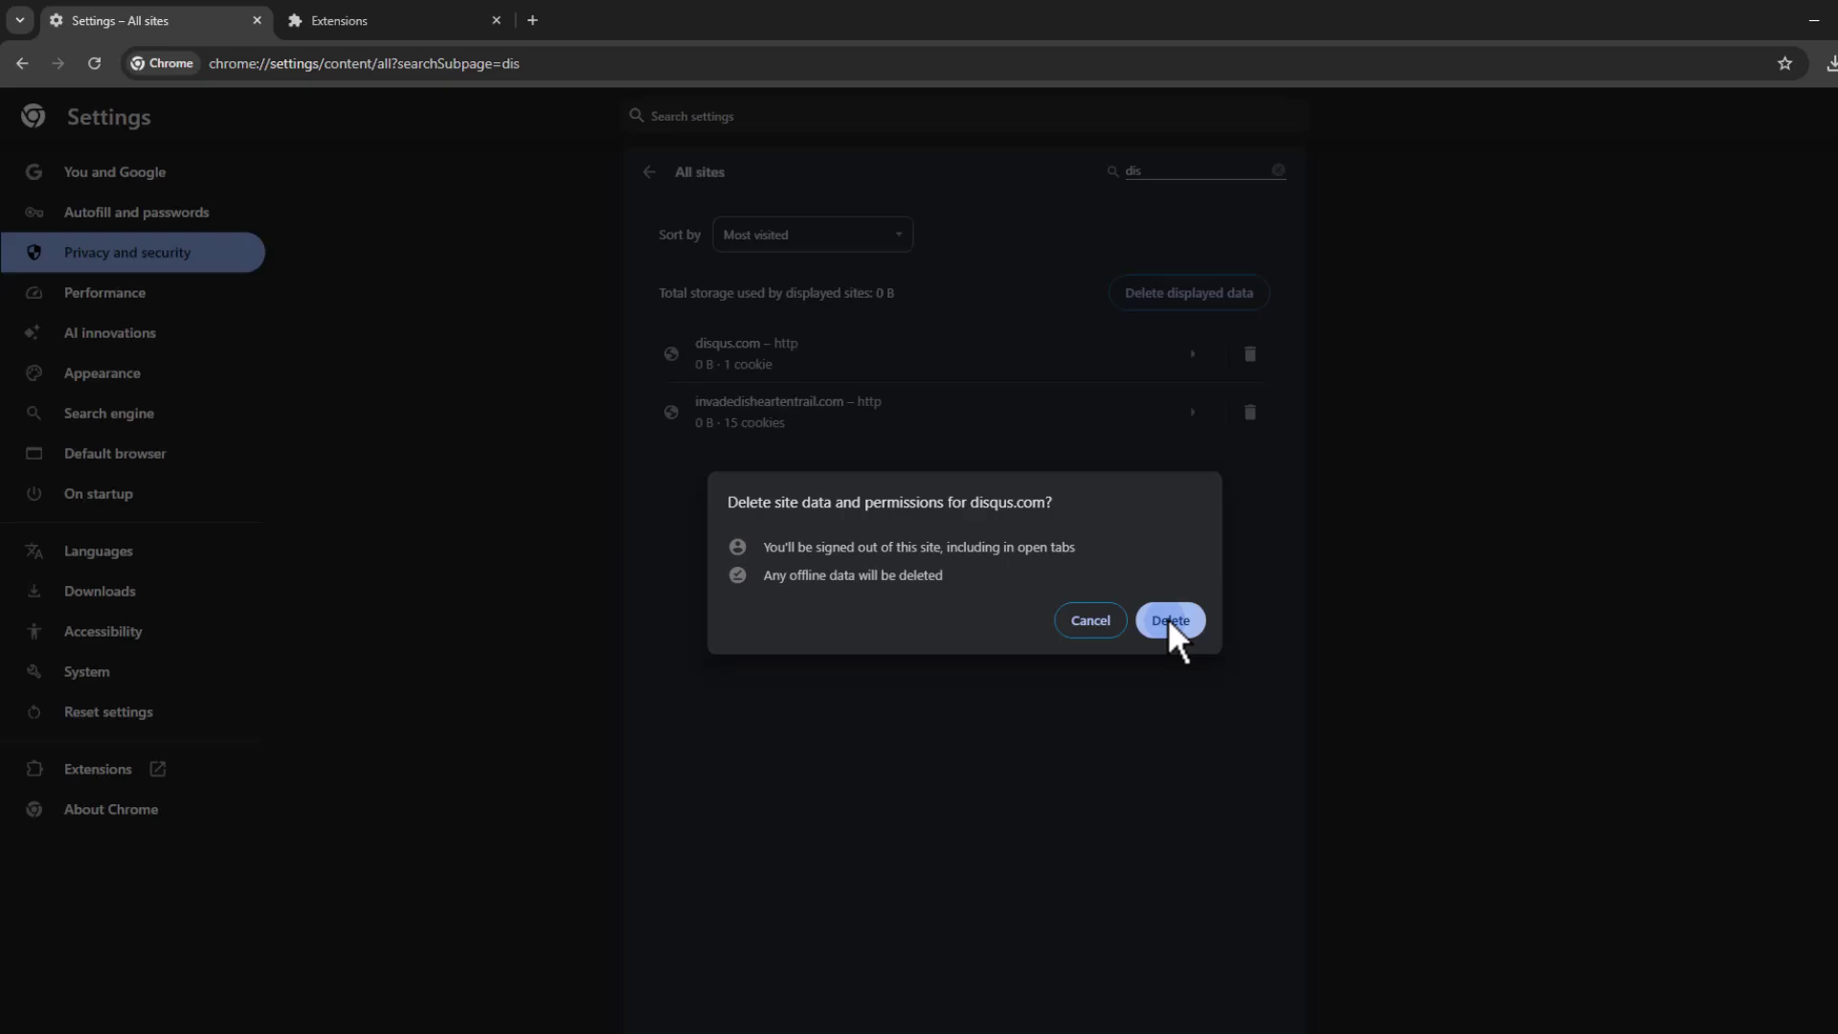
left_click(1174, 627)
left_click(1249, 354)
left_click(1170, 626)
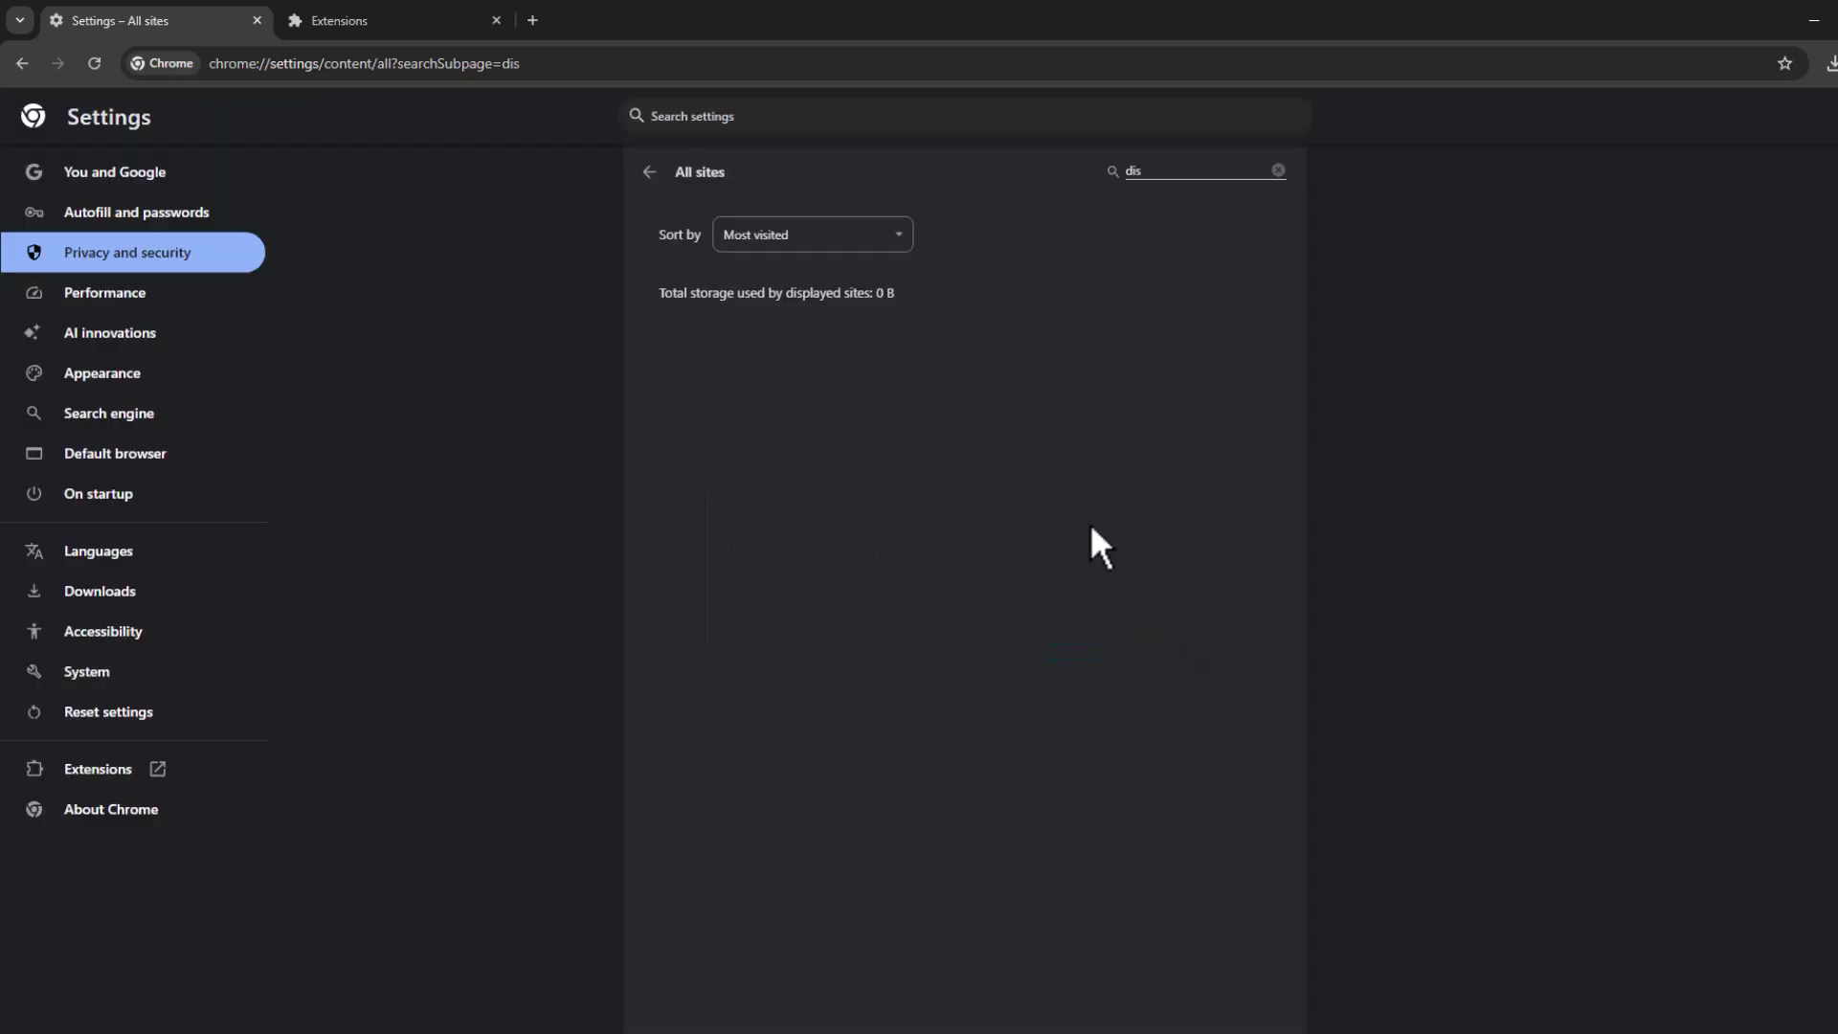
- Confirm all three Chrome extensions are turned off, then minimize Chrome
left_click(129, 771)
left_click(771, 380)
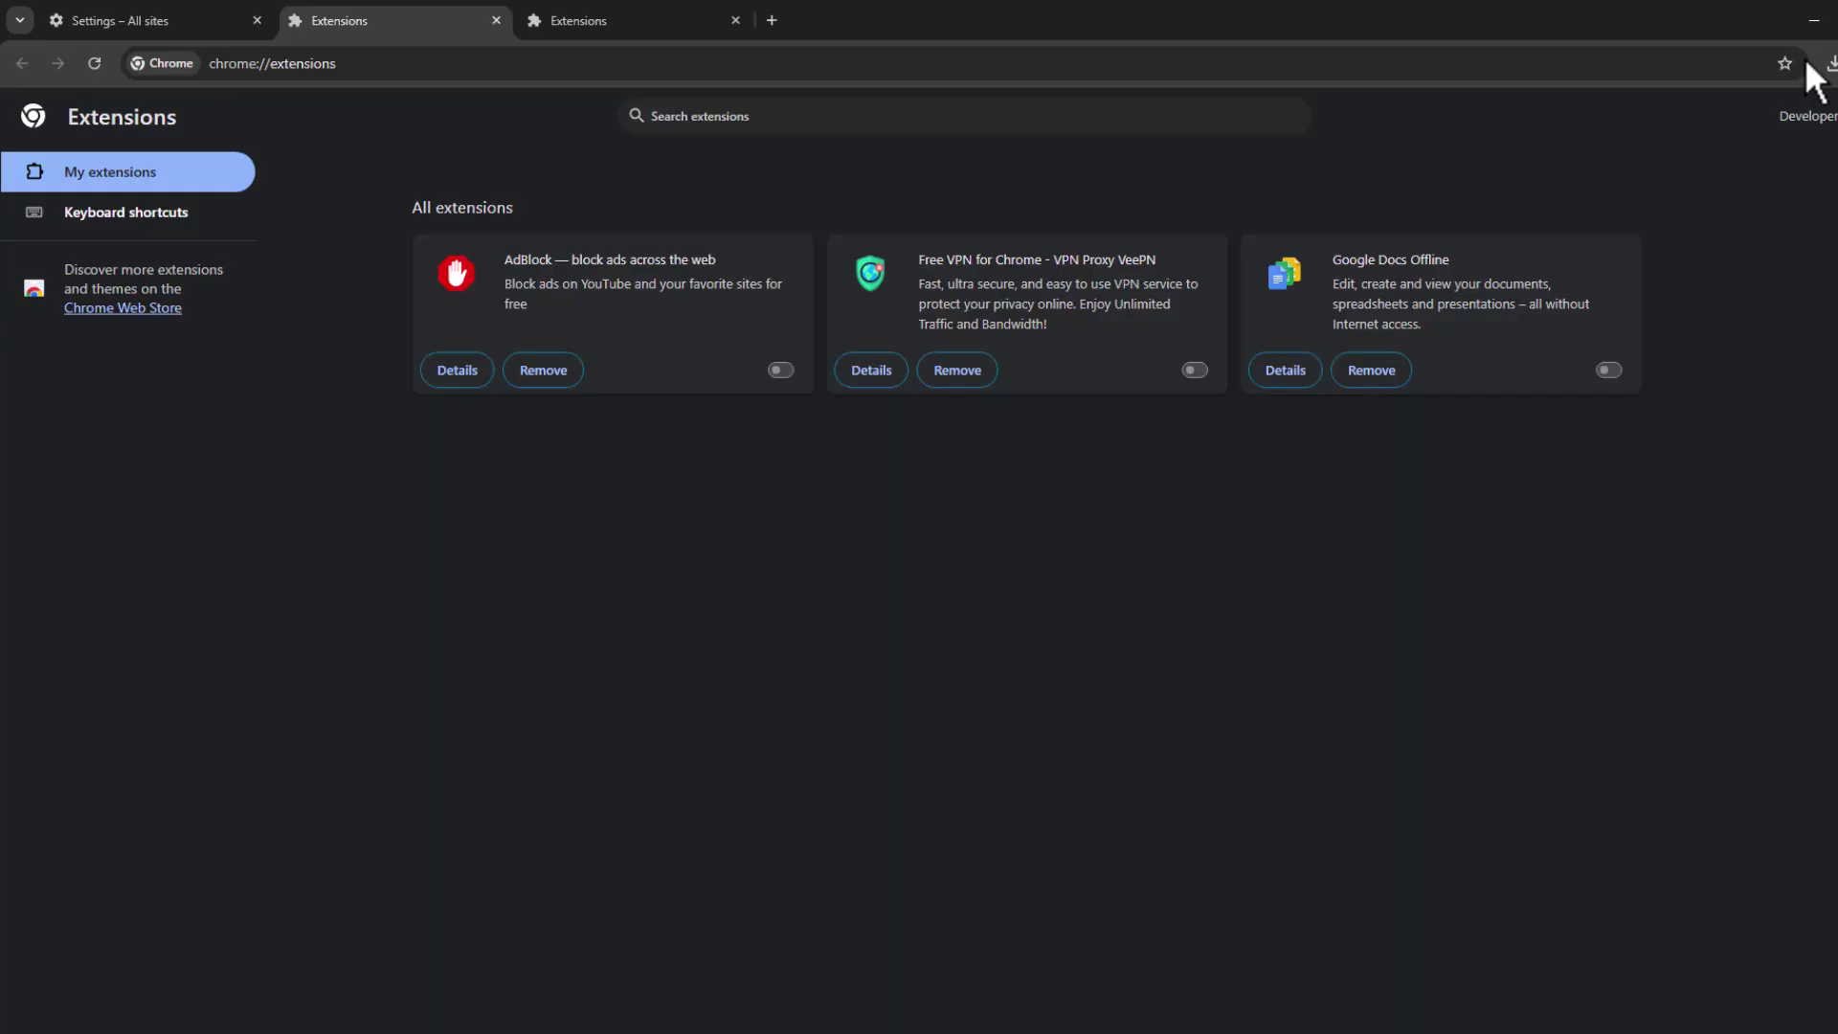
left_click(1812, 21)
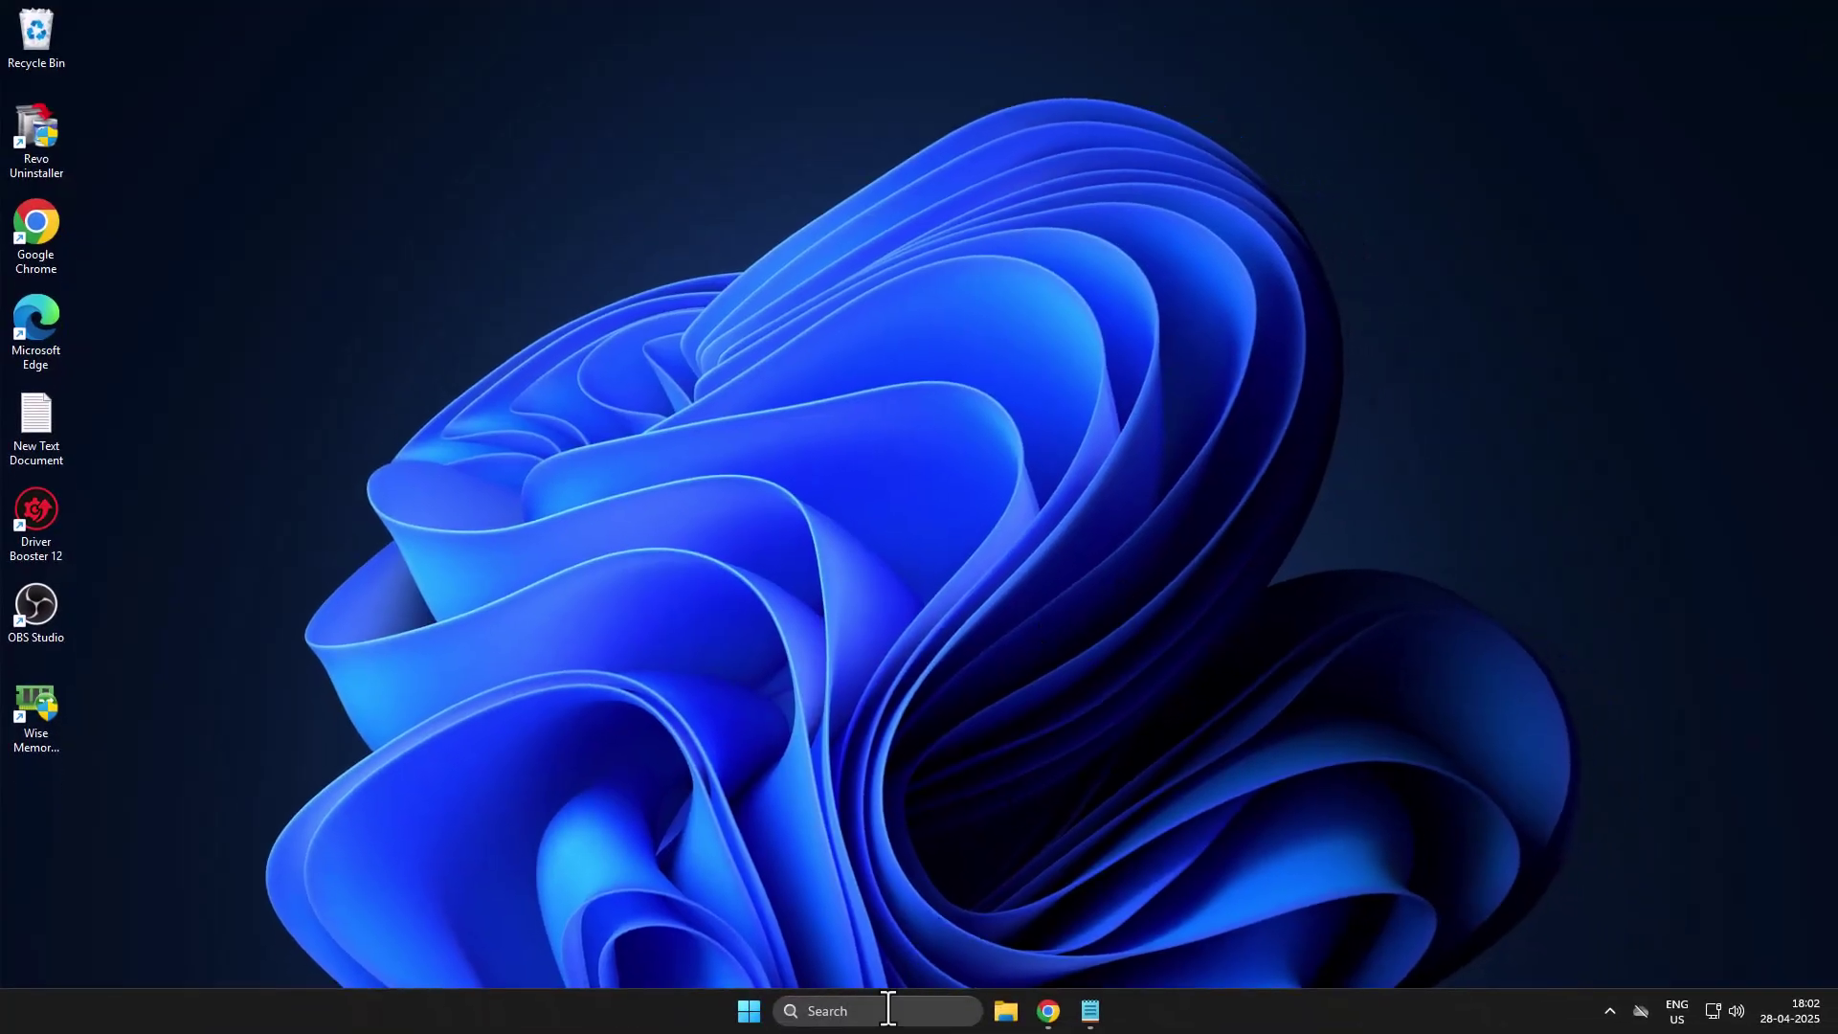
- Launch Command Prompt as administrator from Windows search
left_click(888, 1010)
type("cmd")
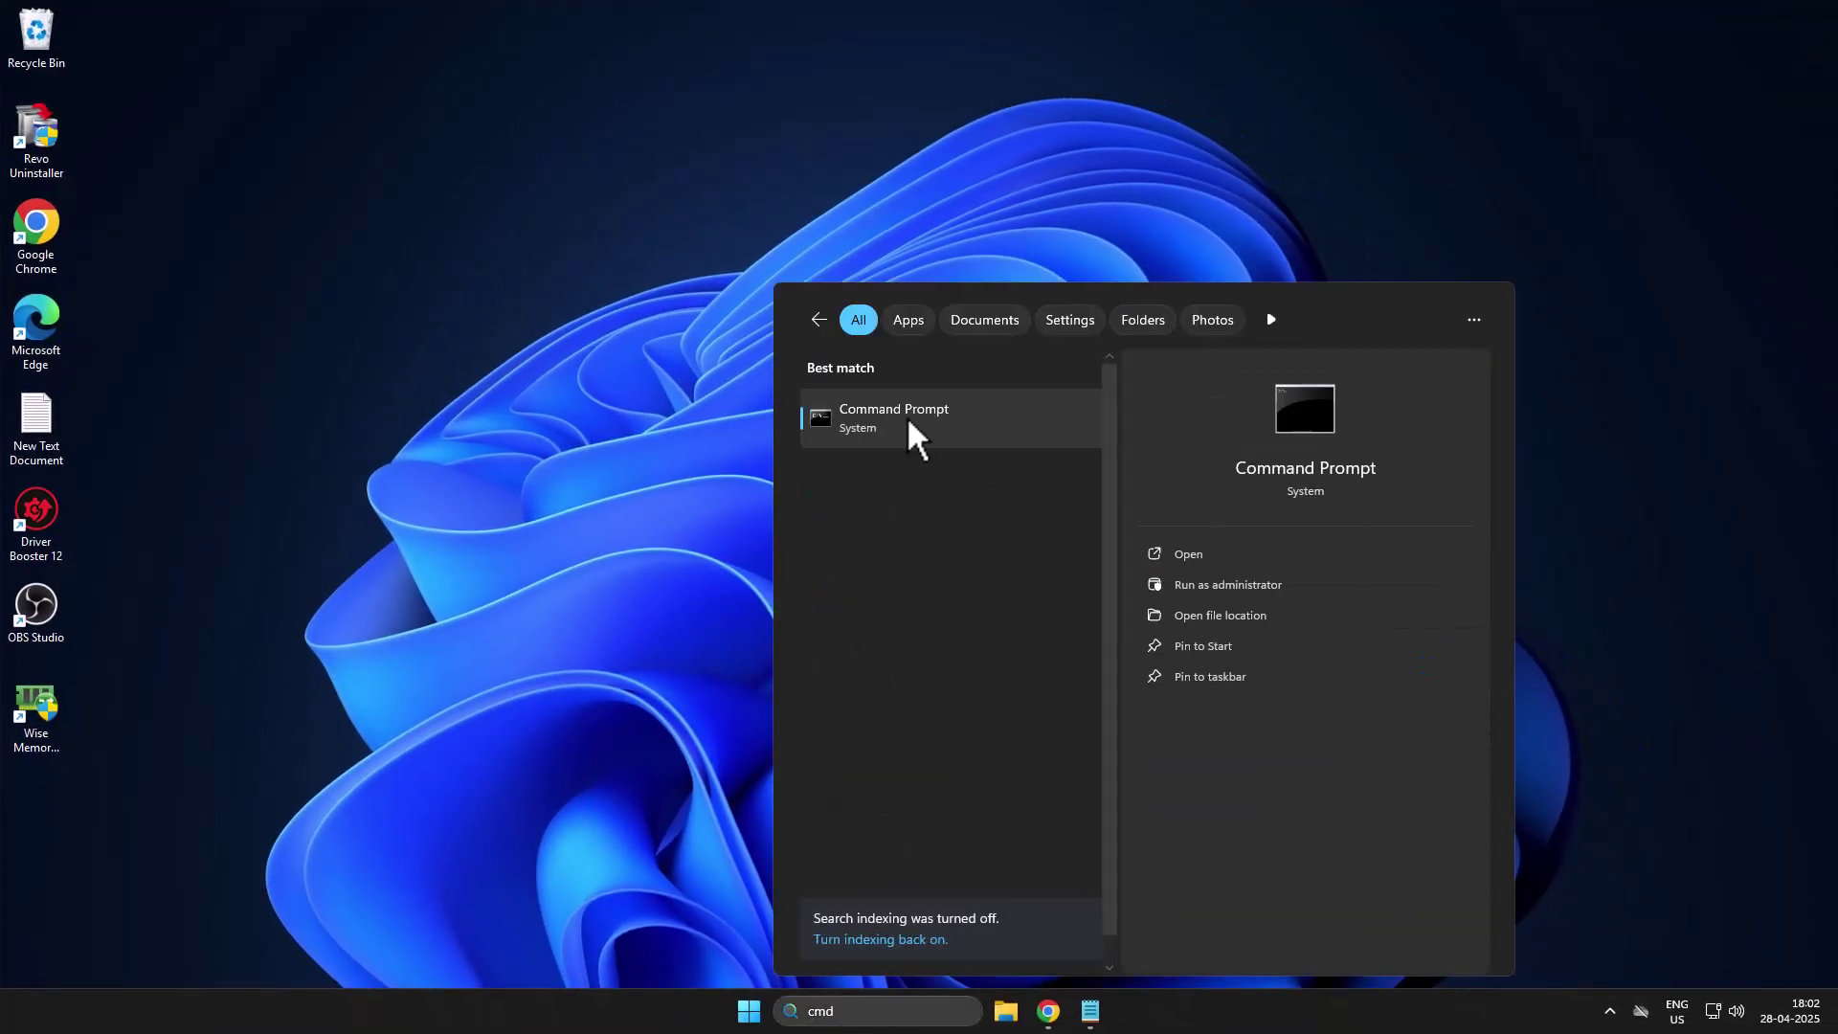
right_click(906, 416)
left_click(970, 437)
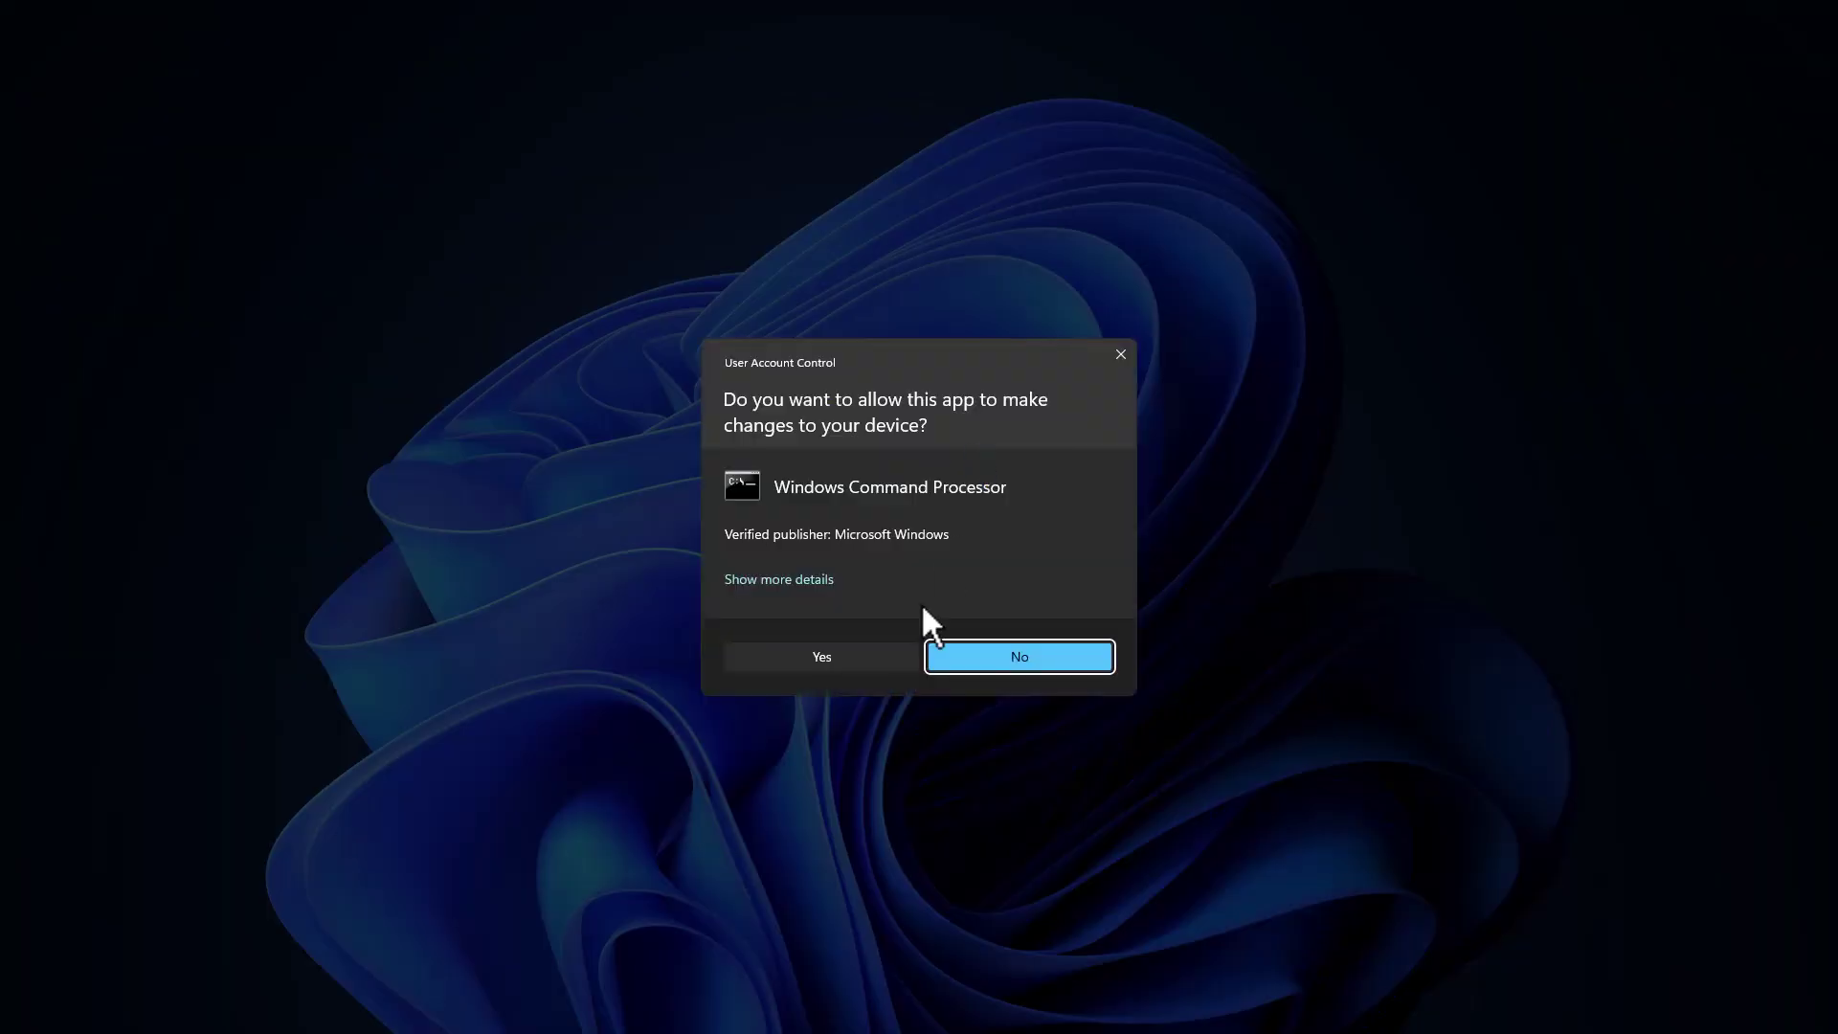
left_click(860, 668)
- Run ipconfig /release and ipconfig /flushdns, pasted from the Notepad list
left_click(1068, 1010)
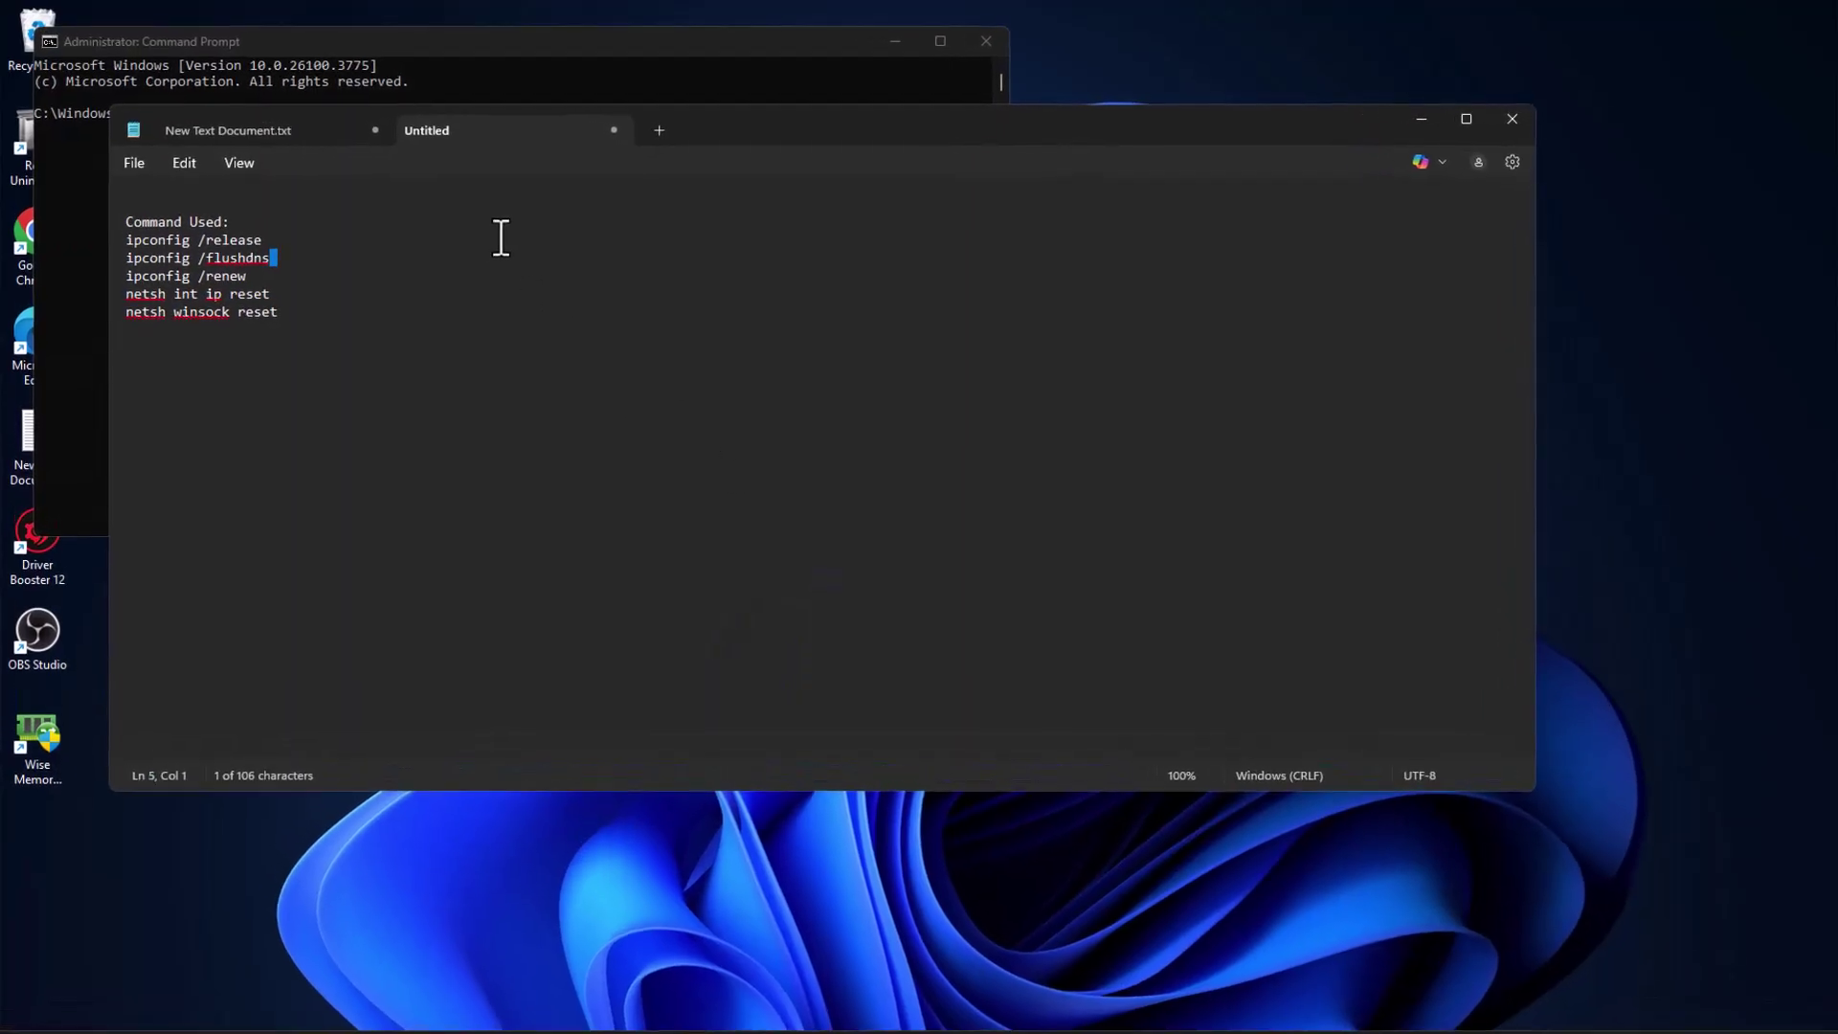
triple_click(500, 239)
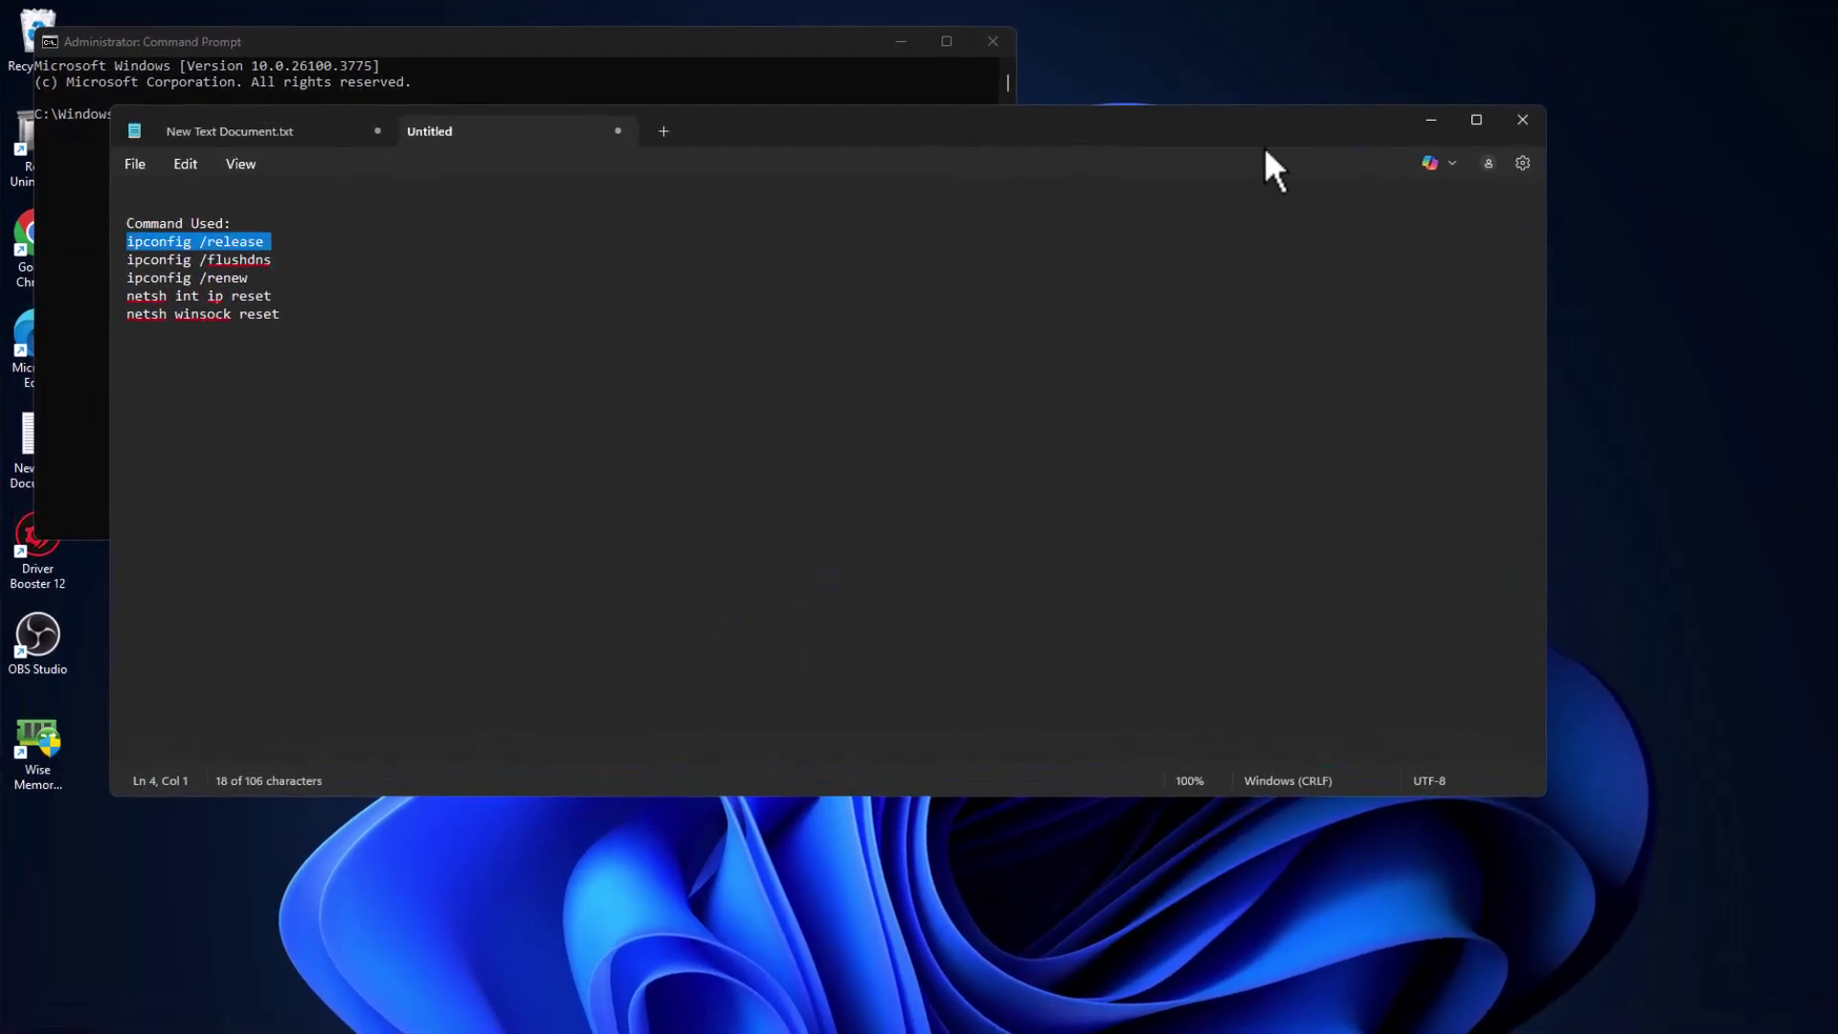
left_click(1430, 124)
right_click(771, 157)
key("Return")
left_click(1134, 1026)
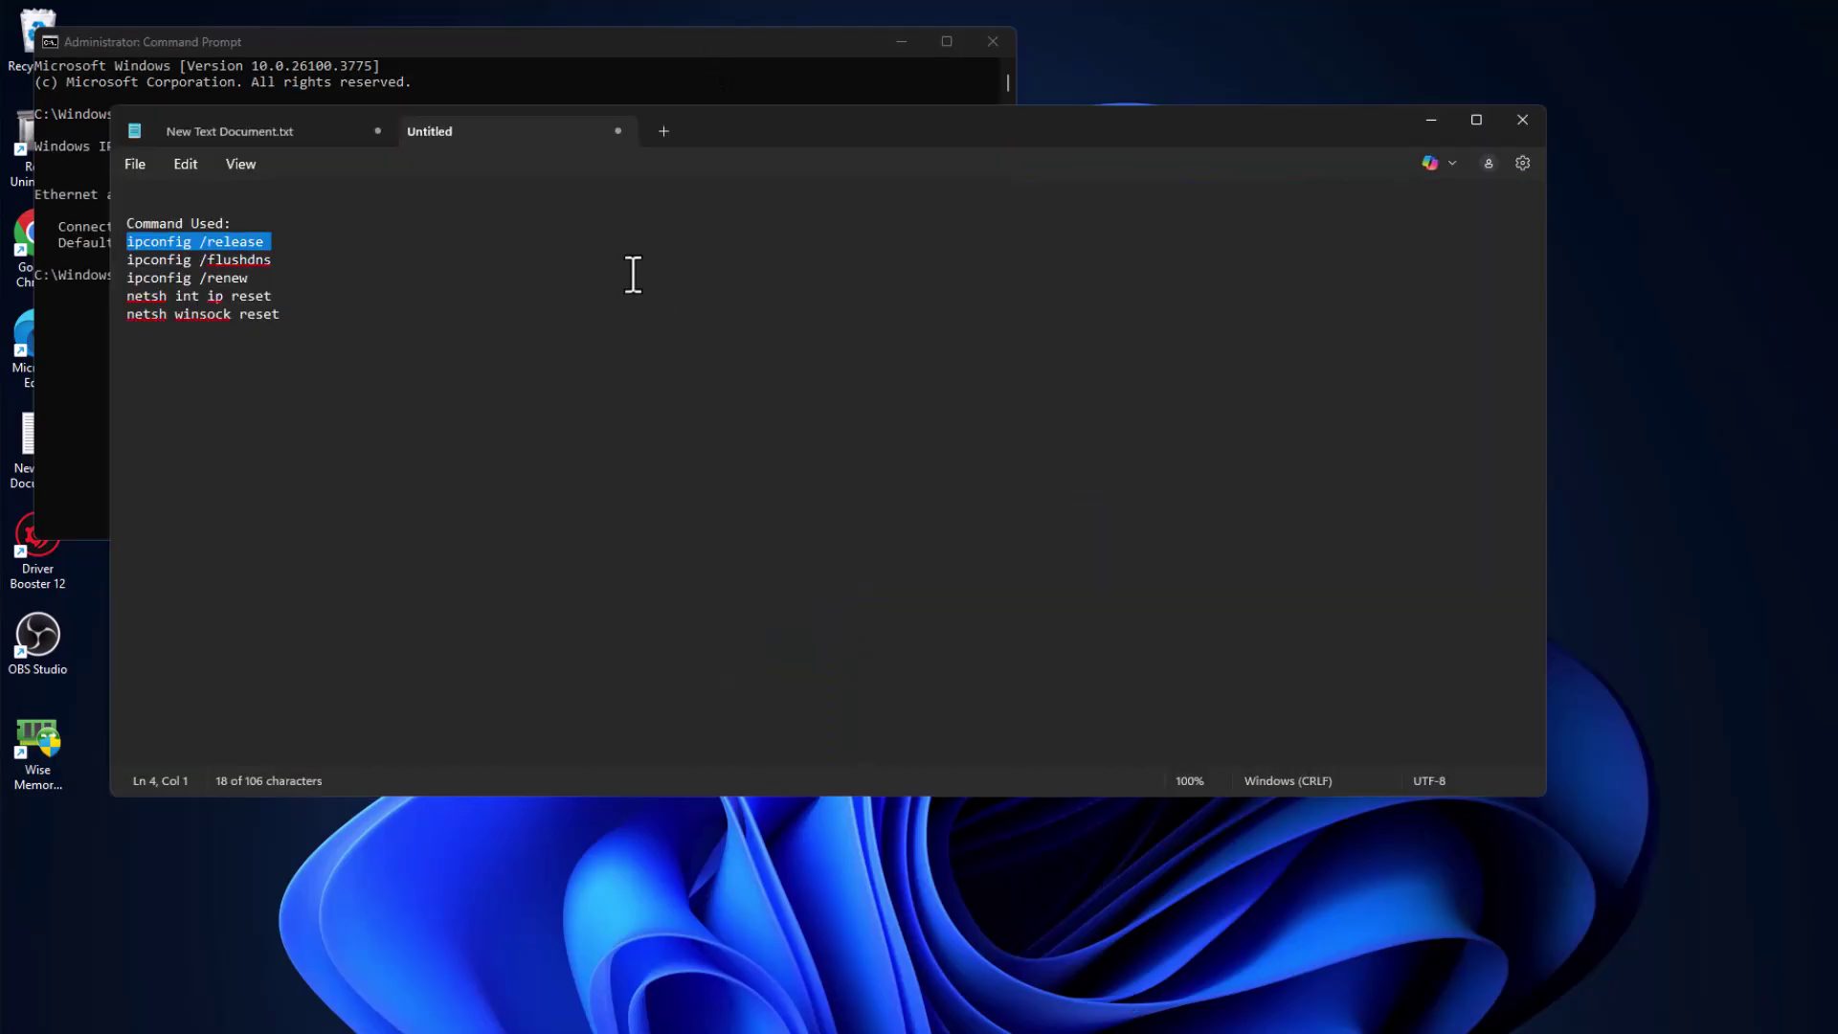
triple_click(632, 260)
left_click(1431, 119)
right_click(725, 62)
key("Return")
- Run ipconfig /renew and netsh int ip reset in the admin console
left_click(1132, 1026)
left_click(582, 294)
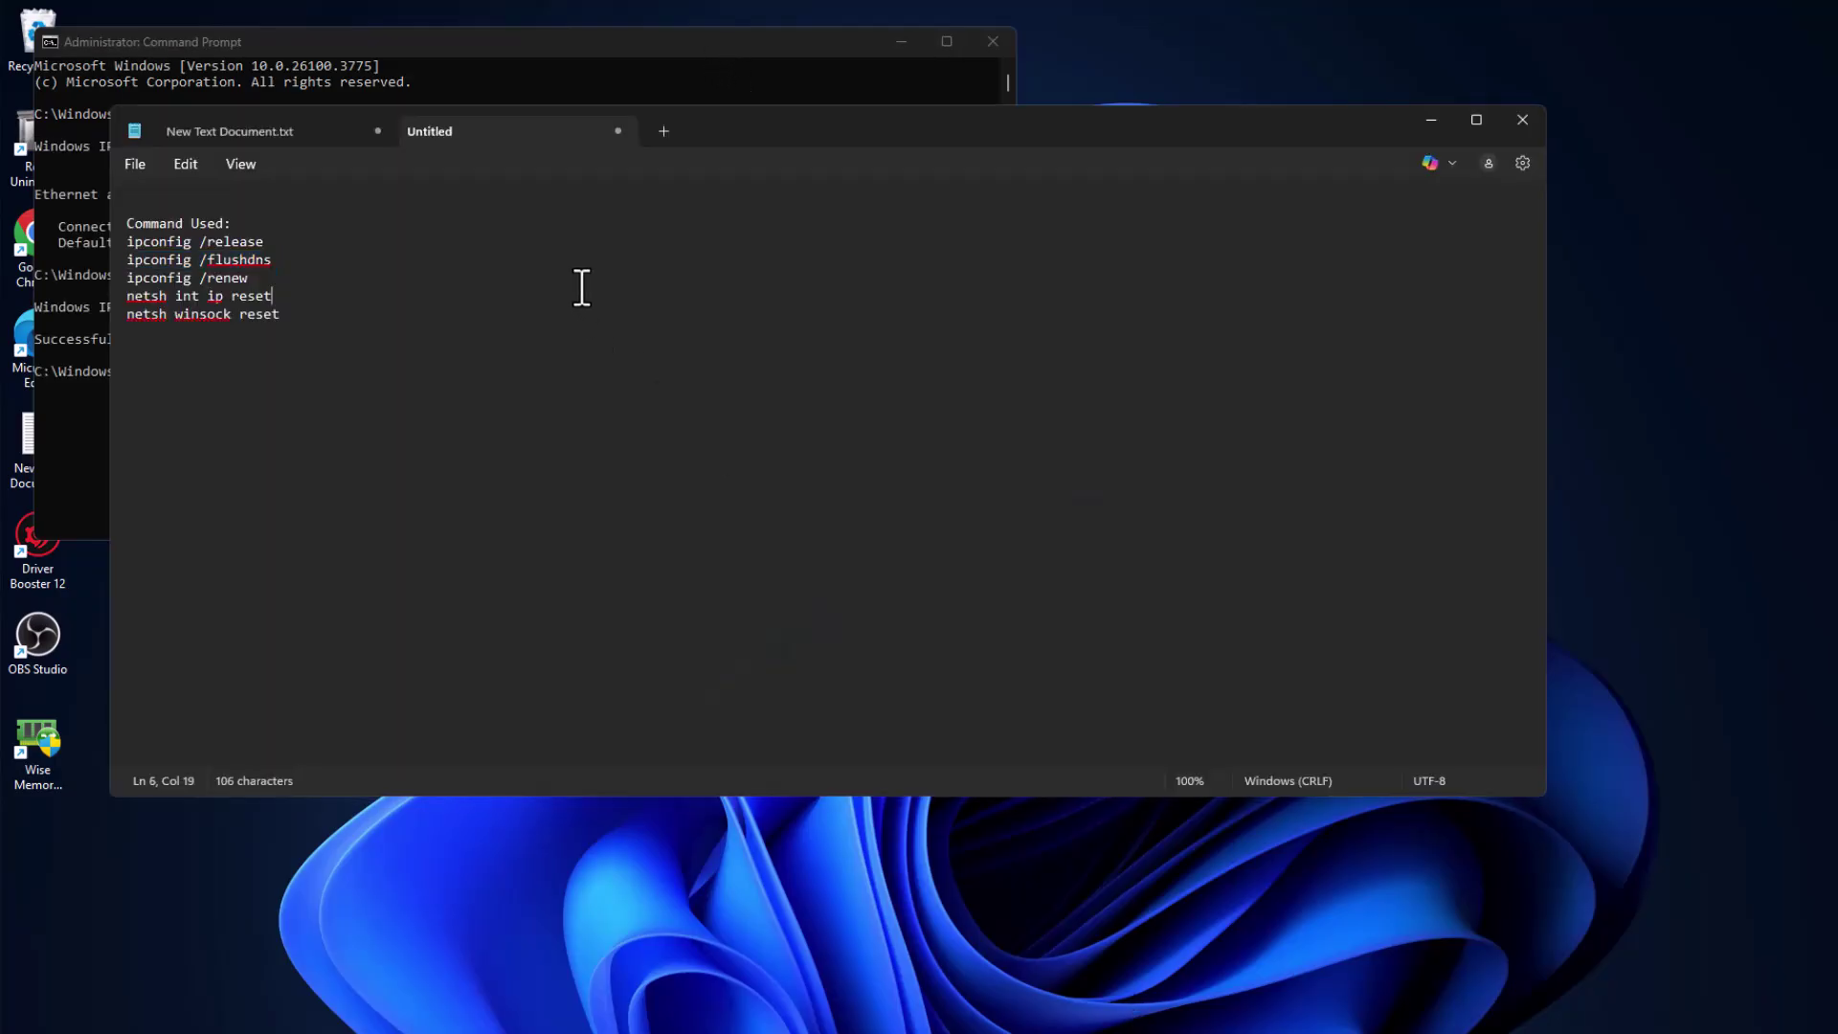
triple_click(581, 277)
left_click(1430, 119)
right_click(763, 57)
key("Return")
left_click(1133, 1025)
left_click(597, 287)
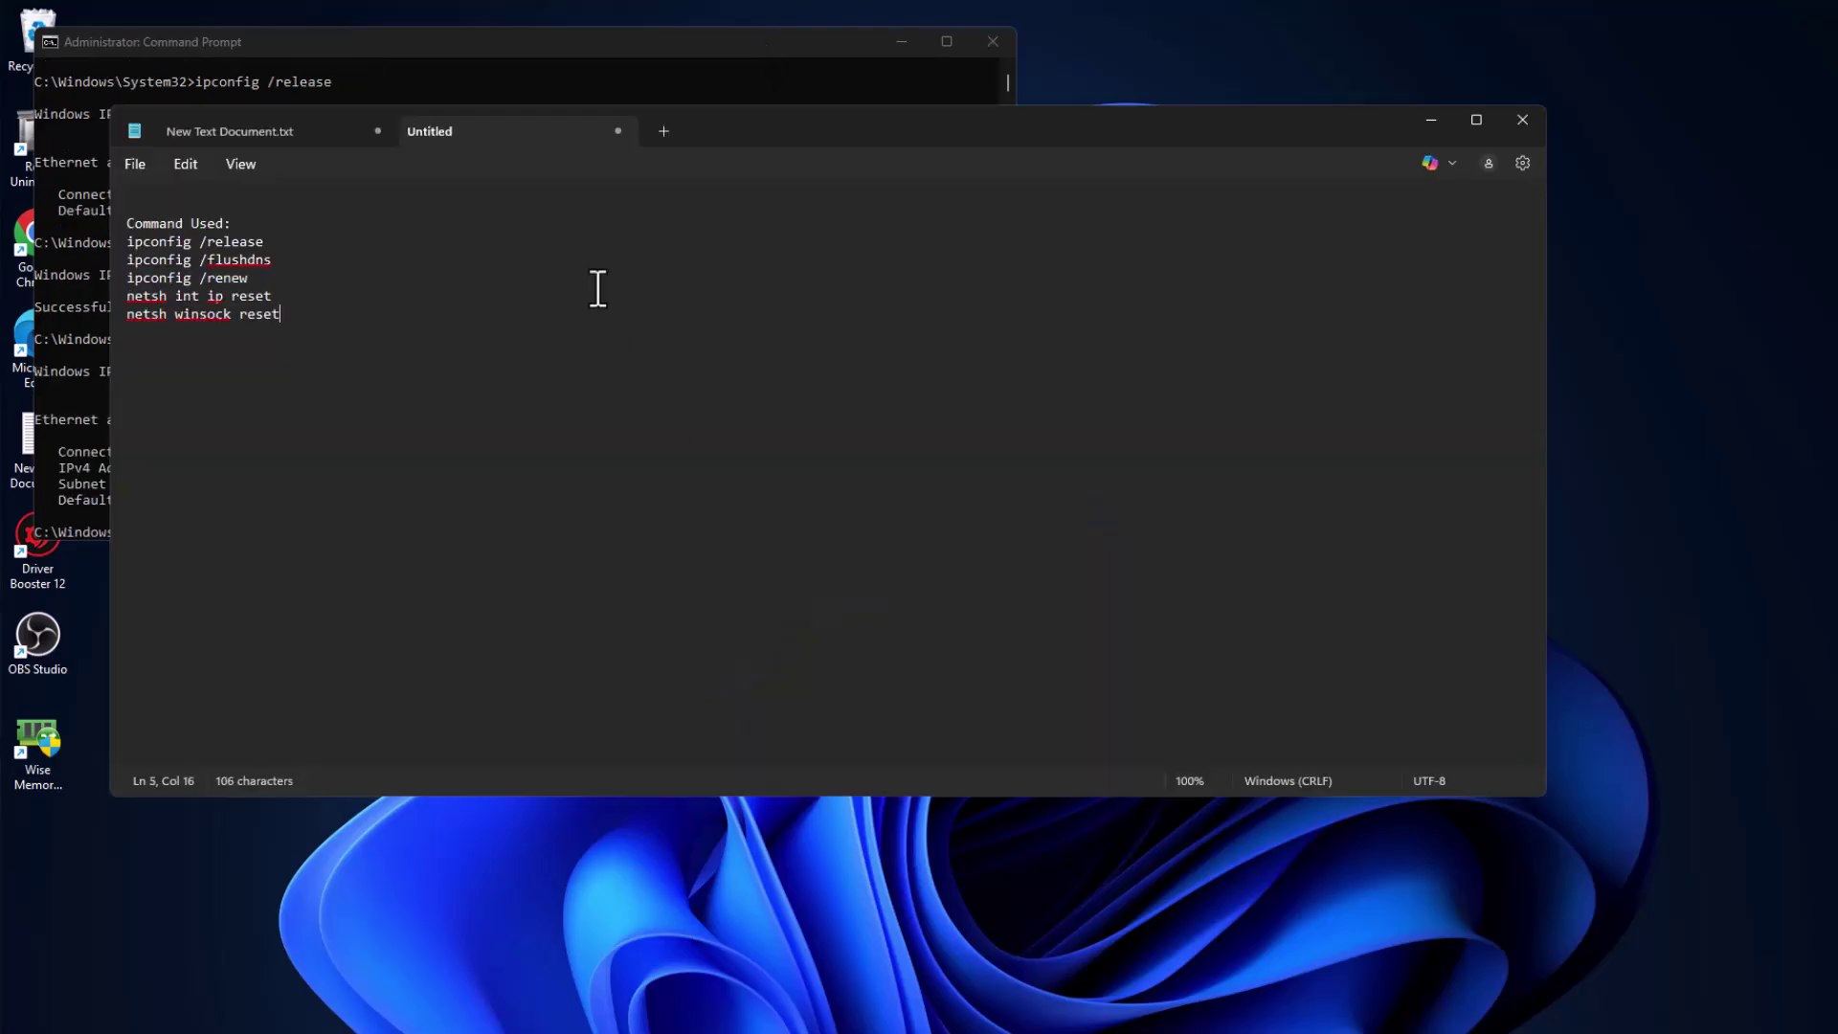
triple_click(597, 294)
left_click(1430, 119)
right_click(837, 65)
key("Return")
- Run netsh winsock reset, note the restart notice, and close Command Prompt
left_click(1133, 1025)
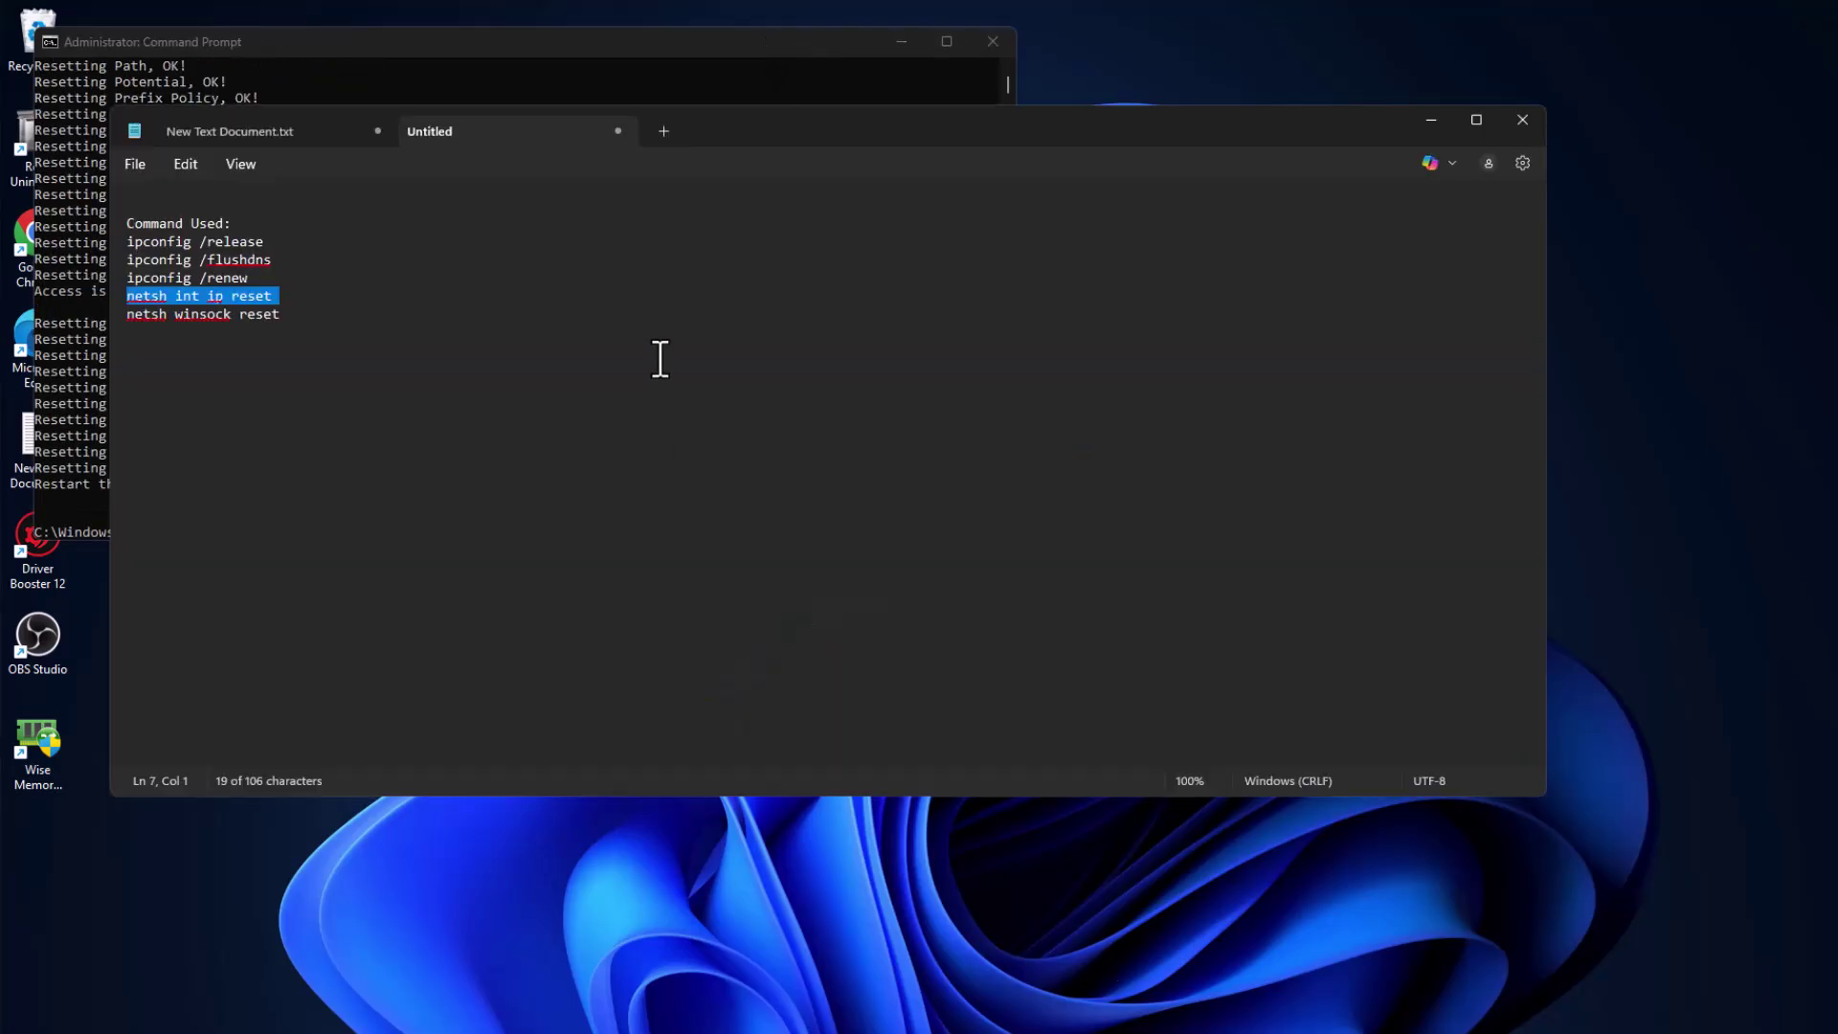
triple_click(660, 313)
left_click(1431, 120)
right_click(742, 66)
key("Return")
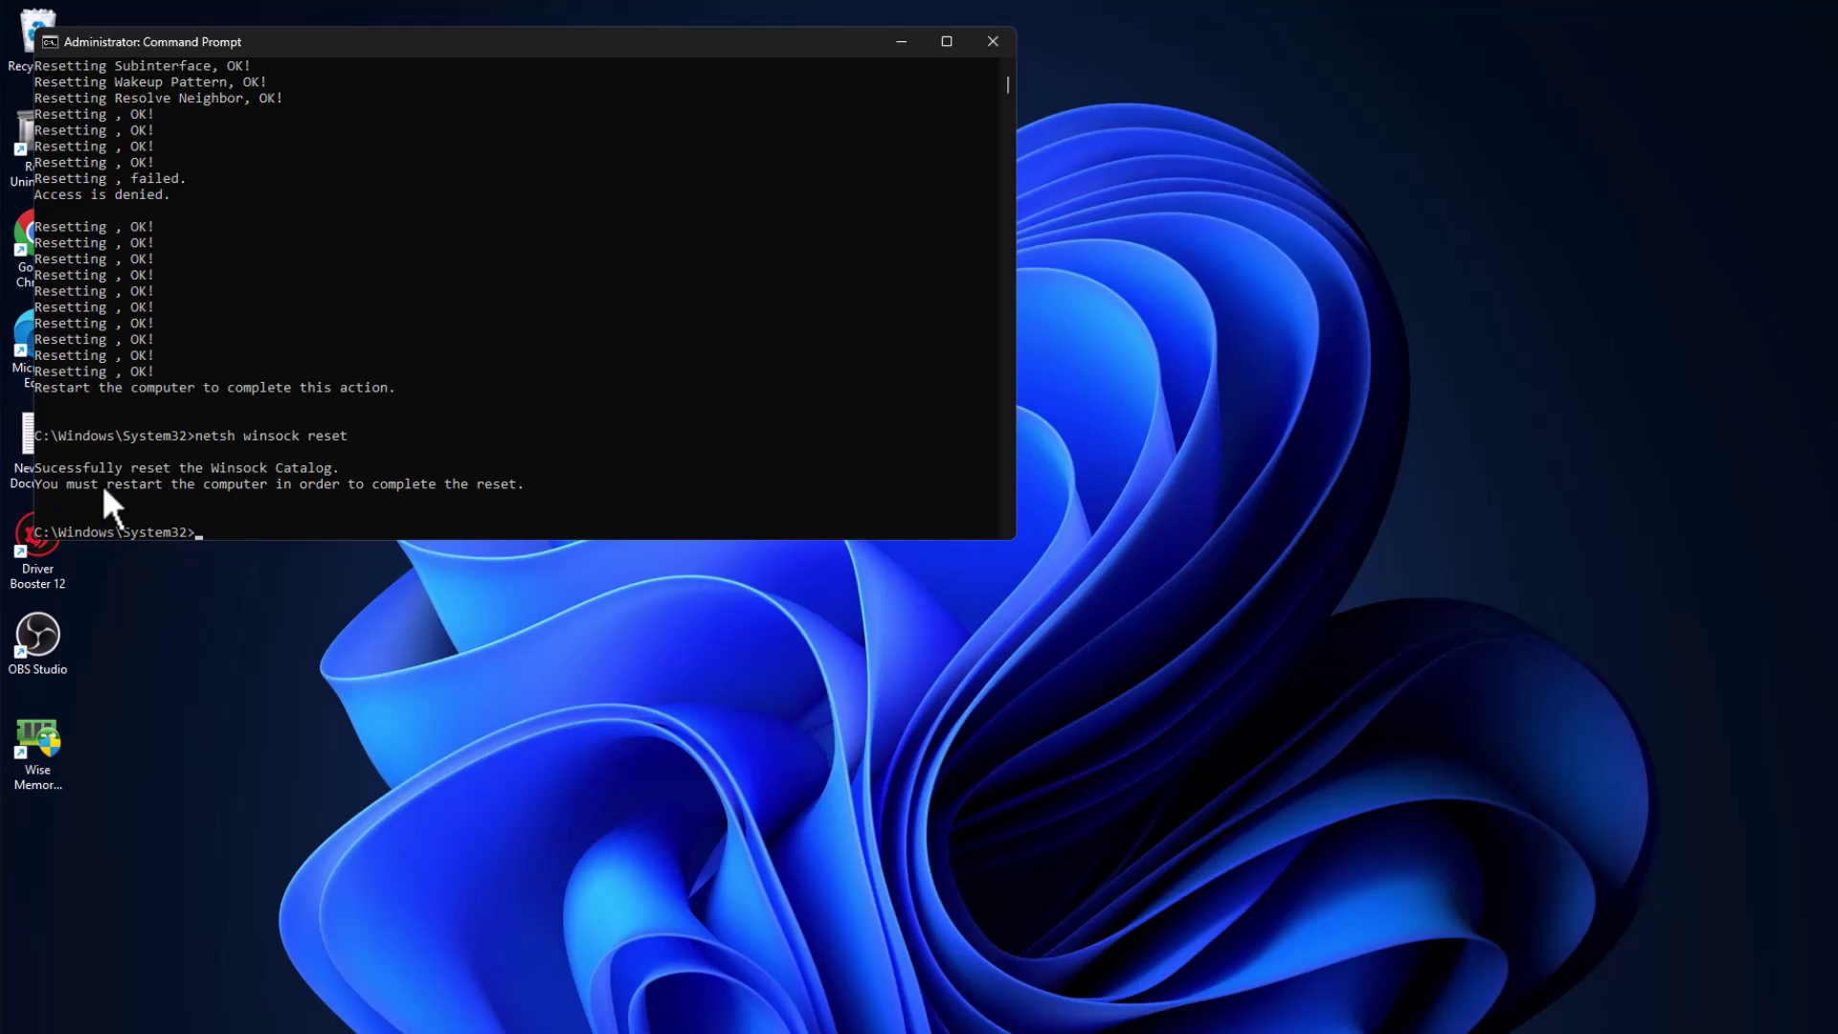
mouse_move(102, 483)
left_mouse_down()
mouse_move(110, 500)
mouse_move(169, 484)
left_mouse_up()
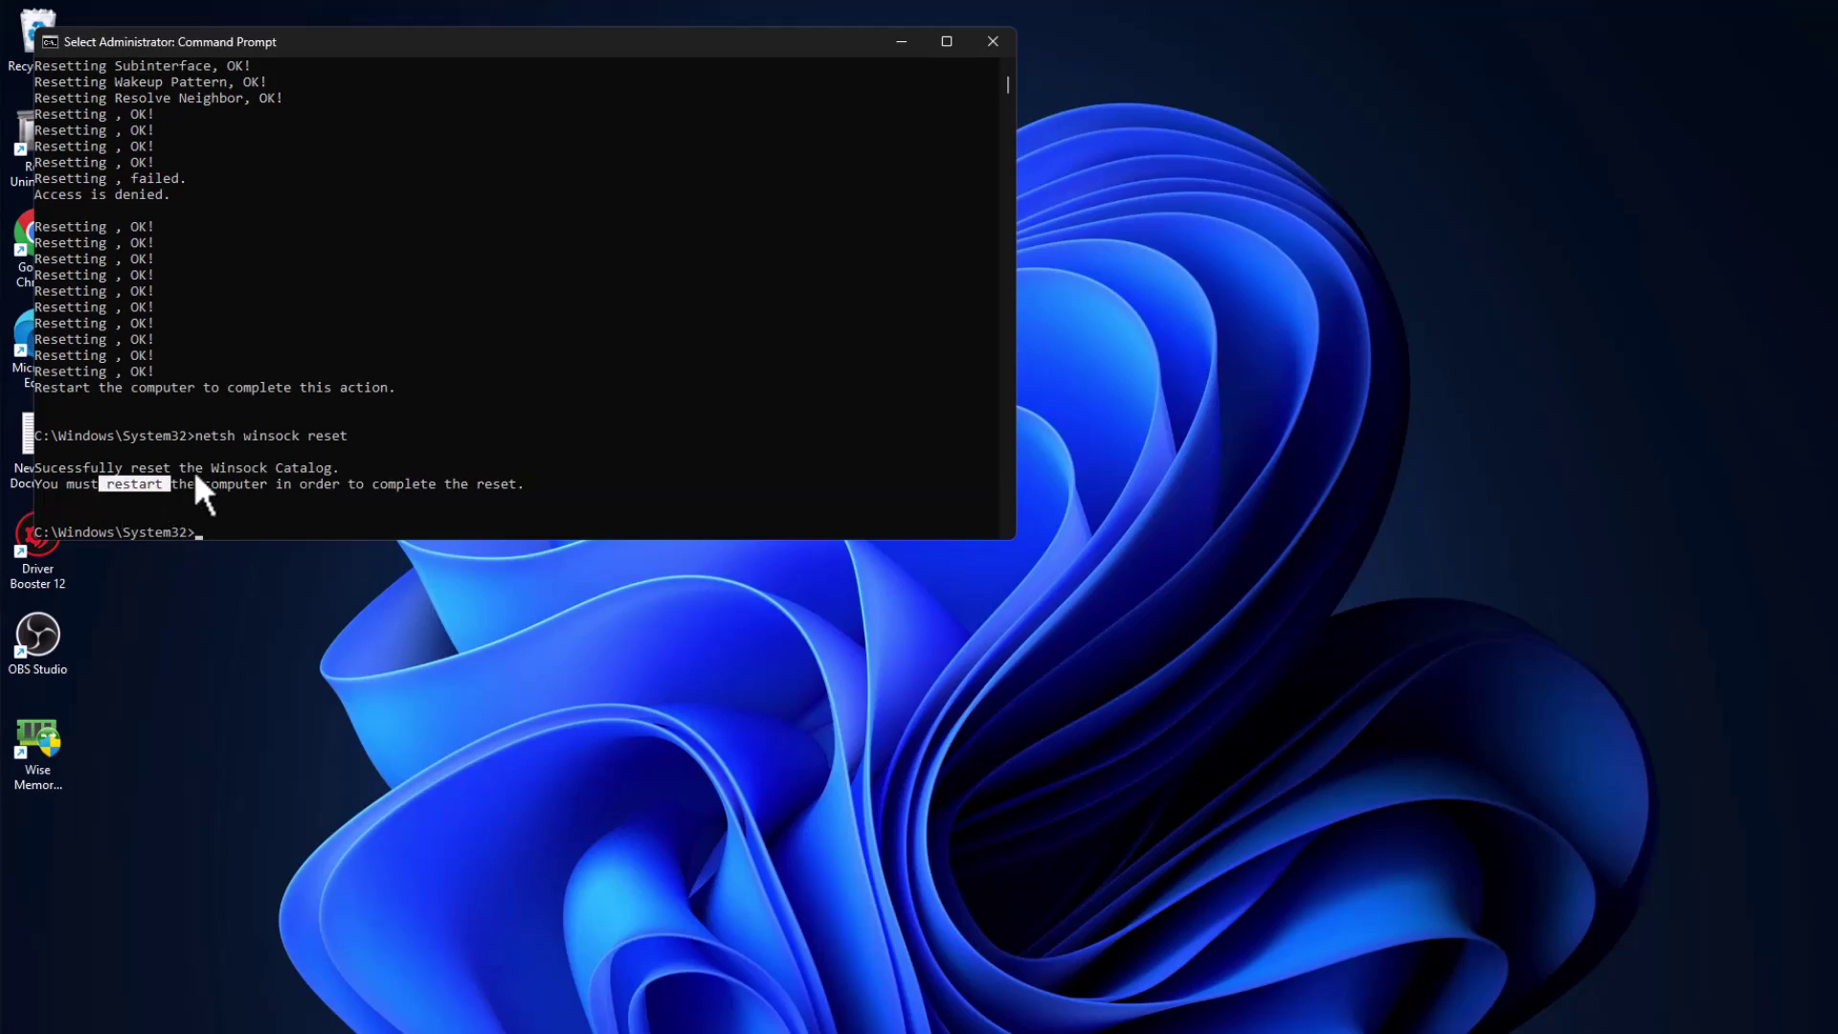
left_click(993, 42)
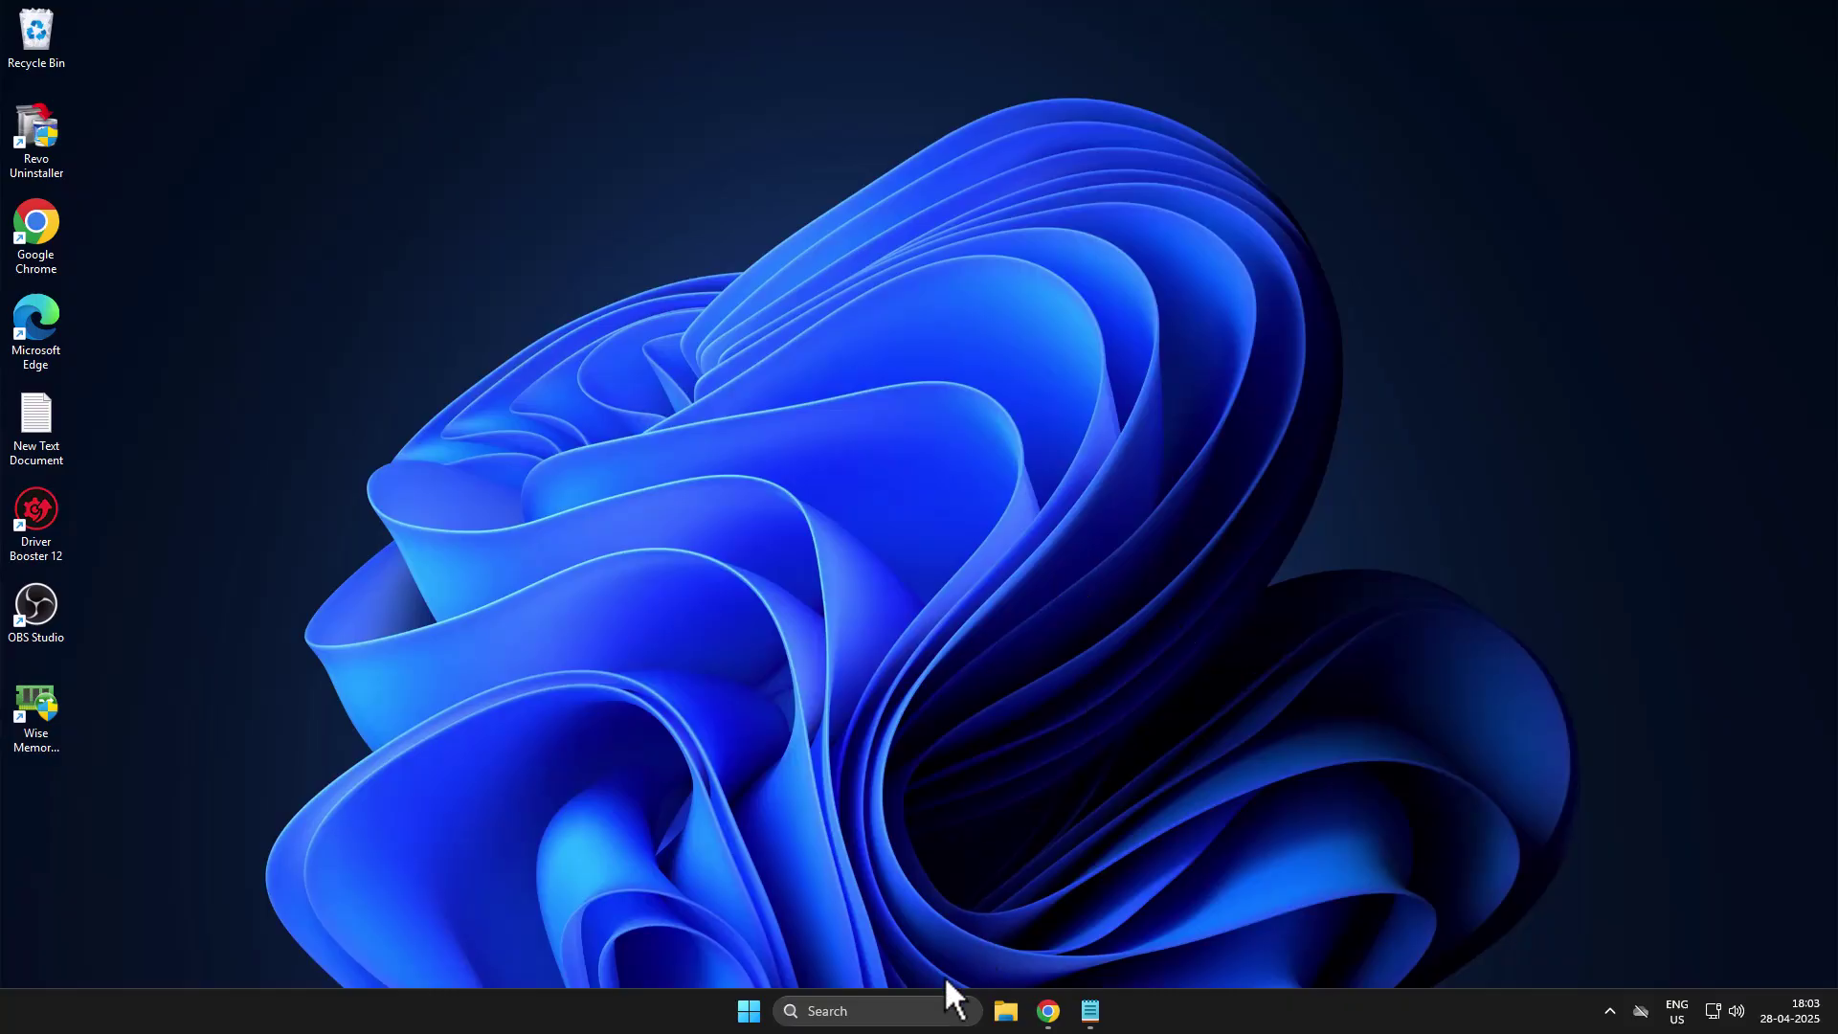
- Open Ethernet0 2's TCP/IPv4 properties via Control Panel's Network and Sharing Centre
left_click(932, 1009)
type("control panel")
left_click(948, 411)
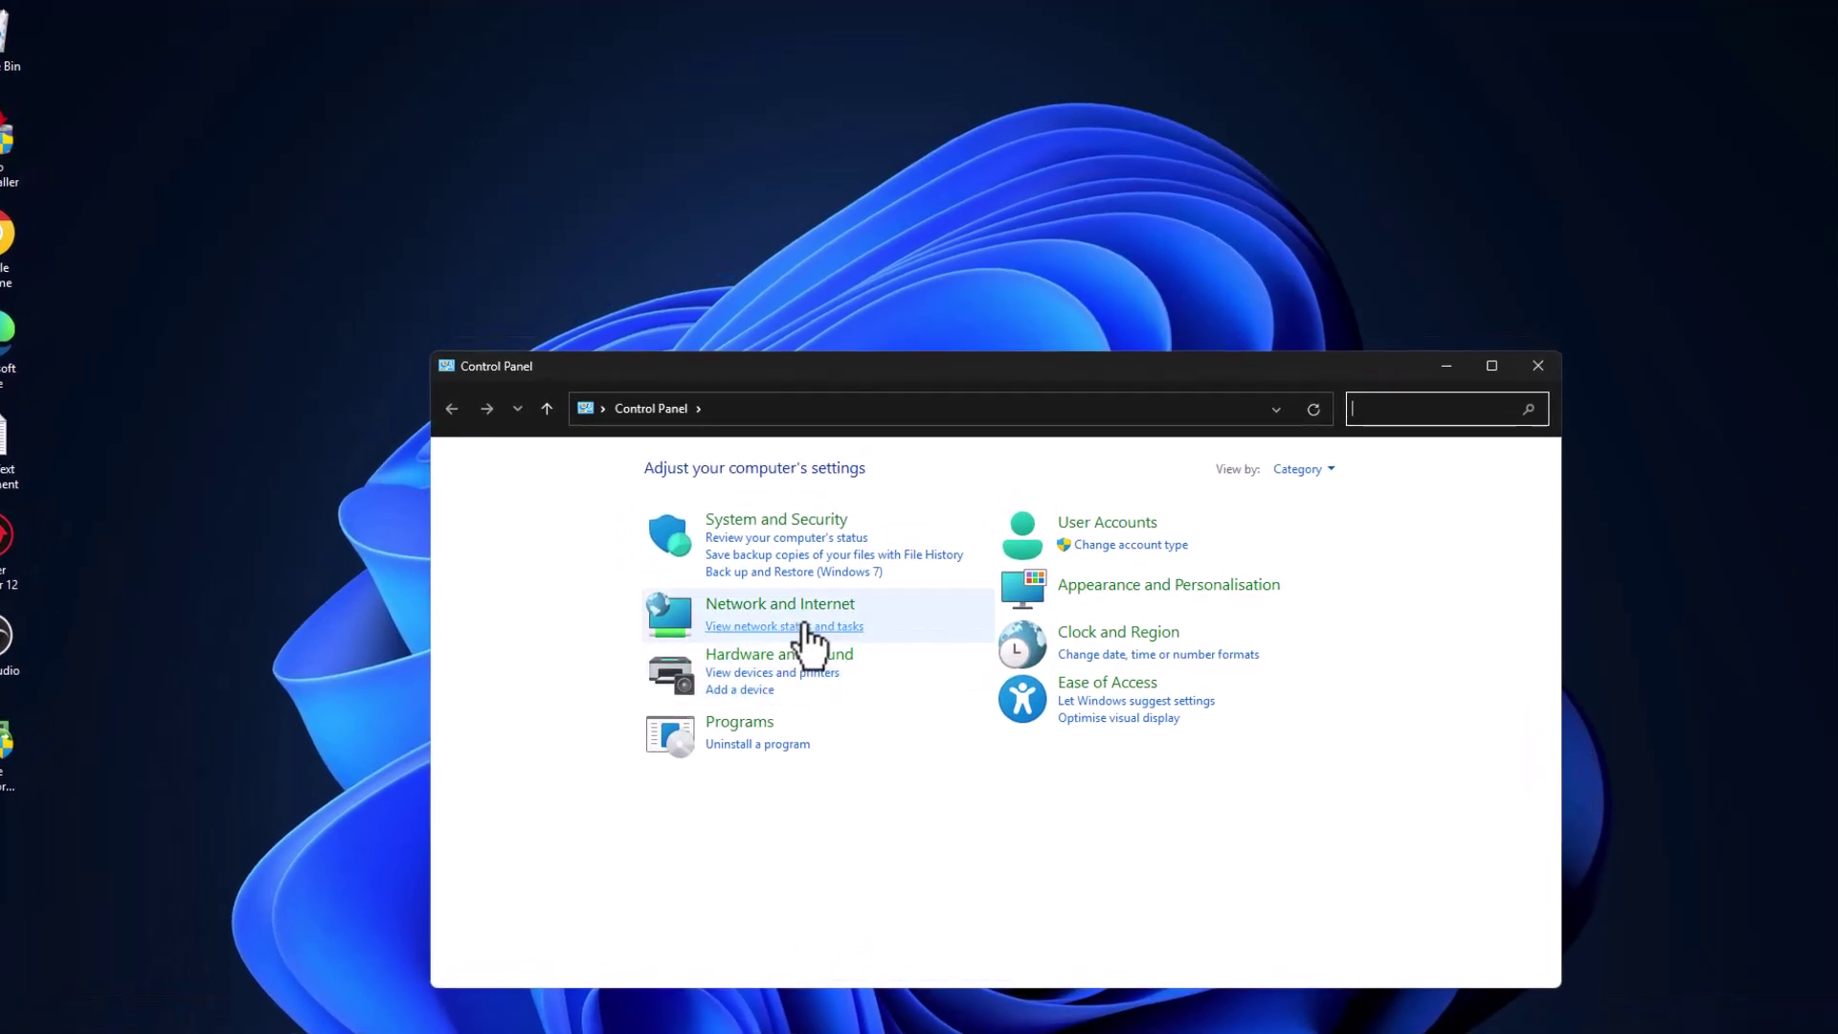
left_click(806, 628)
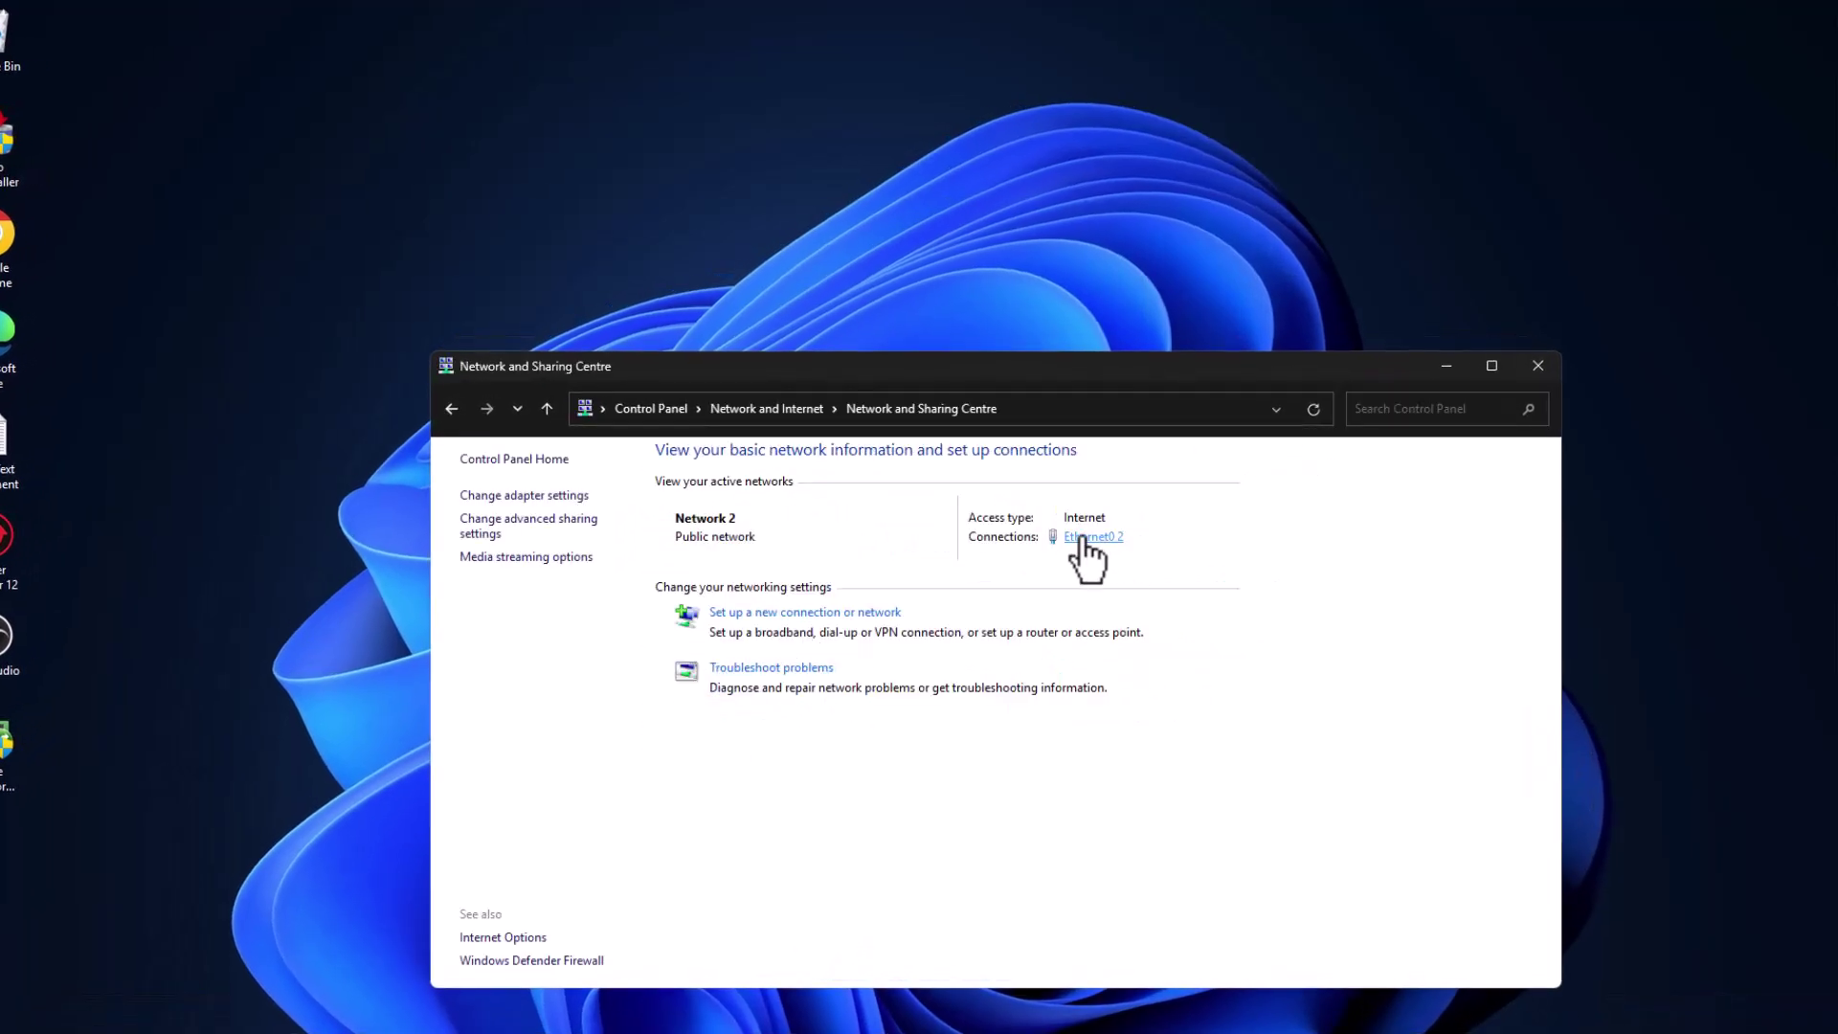
left_click(1078, 538)
left_click(797, 697)
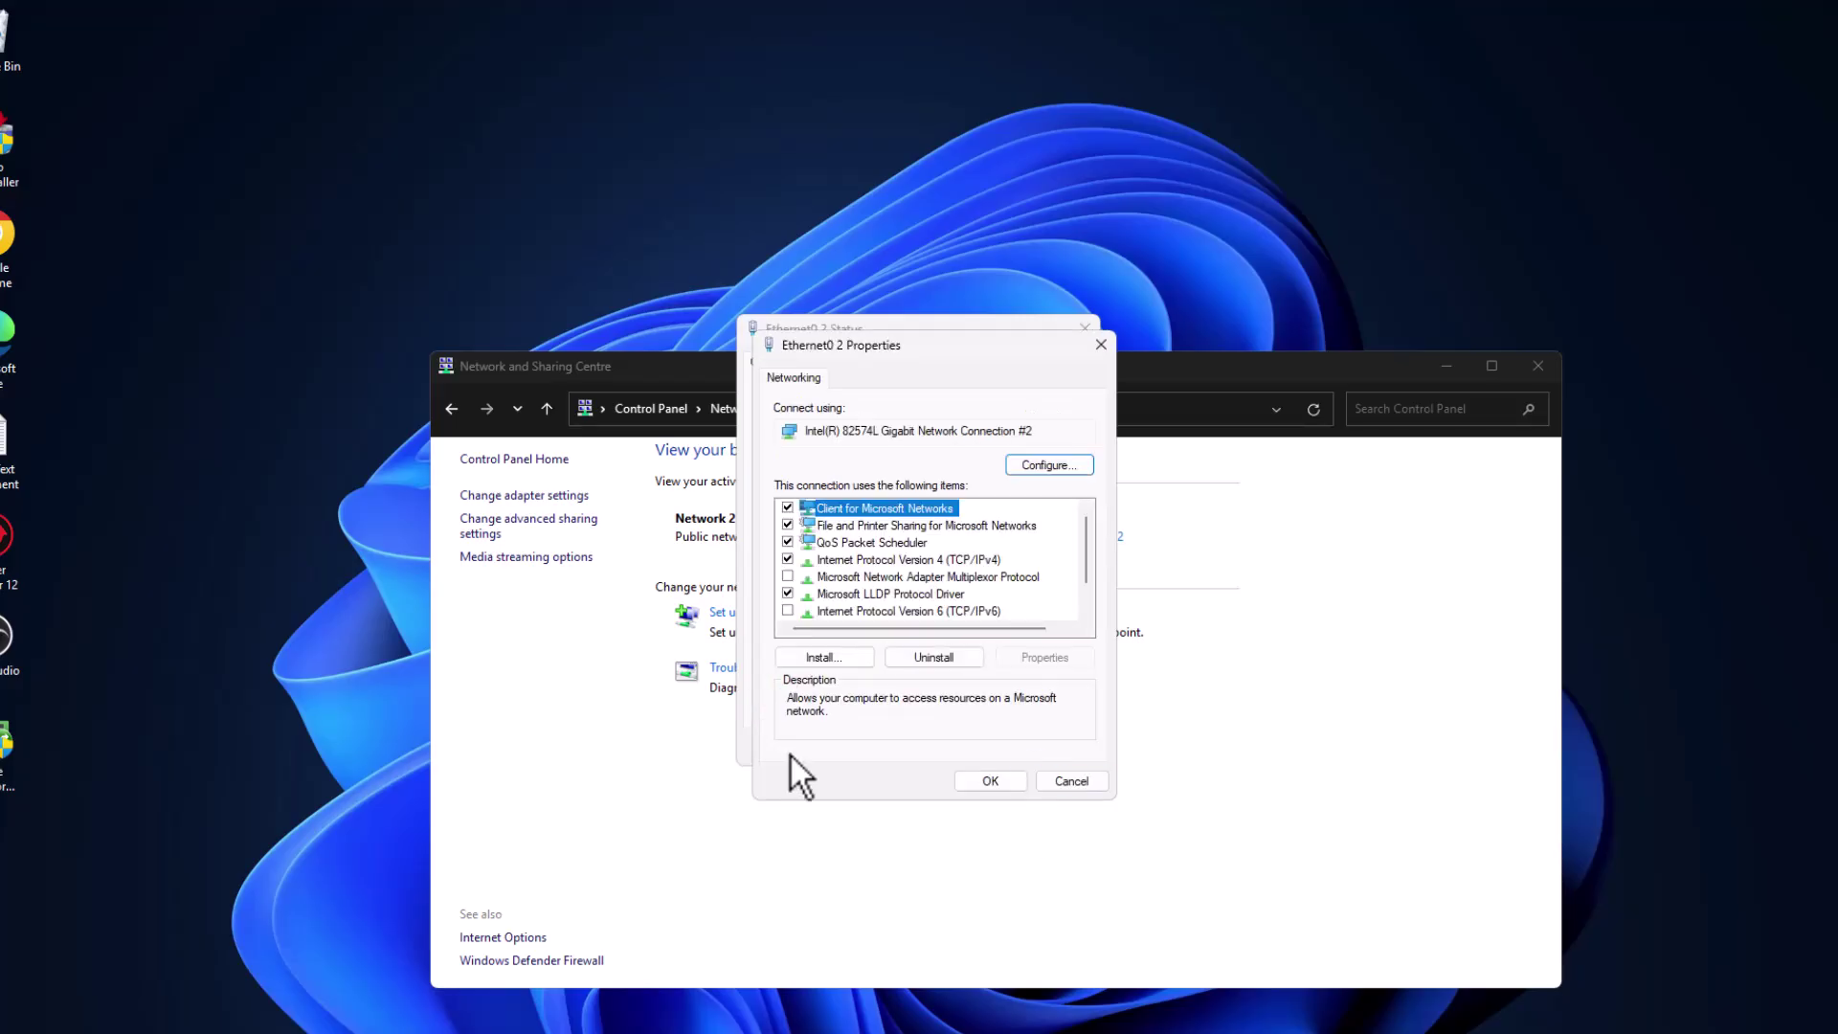
left_click(862, 558)
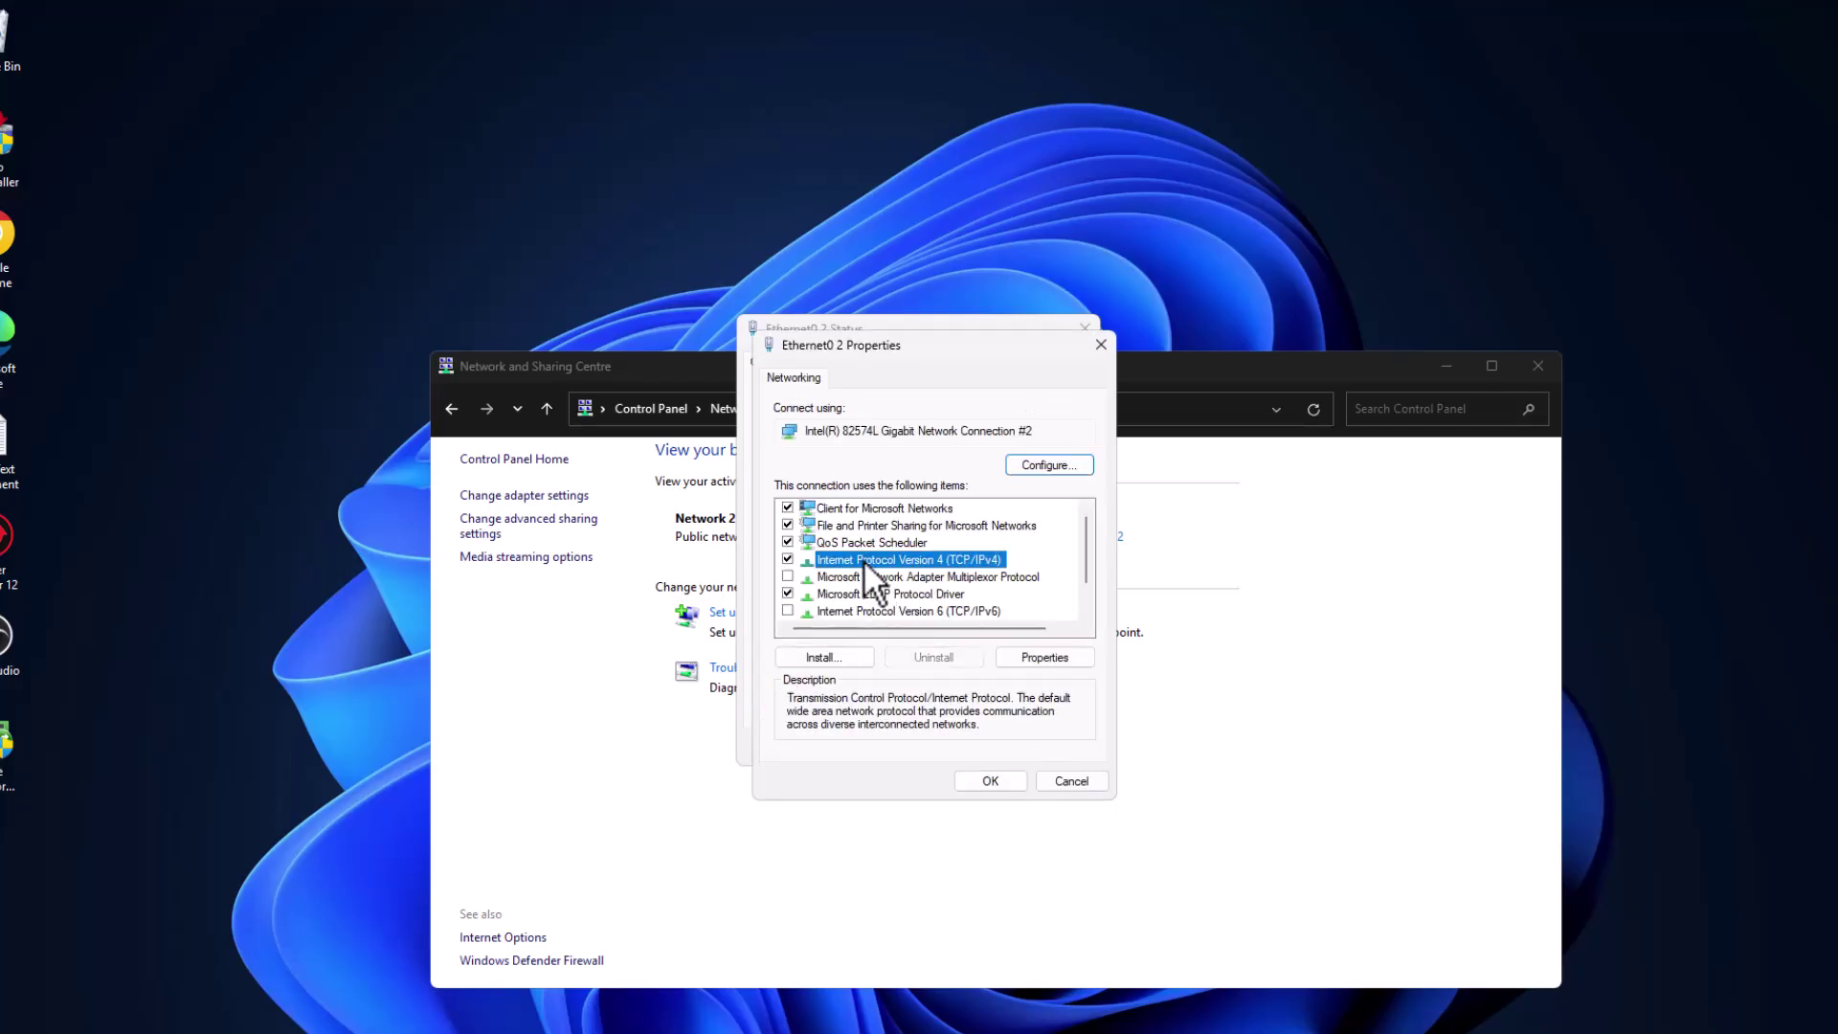
left_click(1045, 656)
- Set the DNS servers manually to preferred 1.1.1.1 and alternate 1.0.0.1
left_click(824, 681)
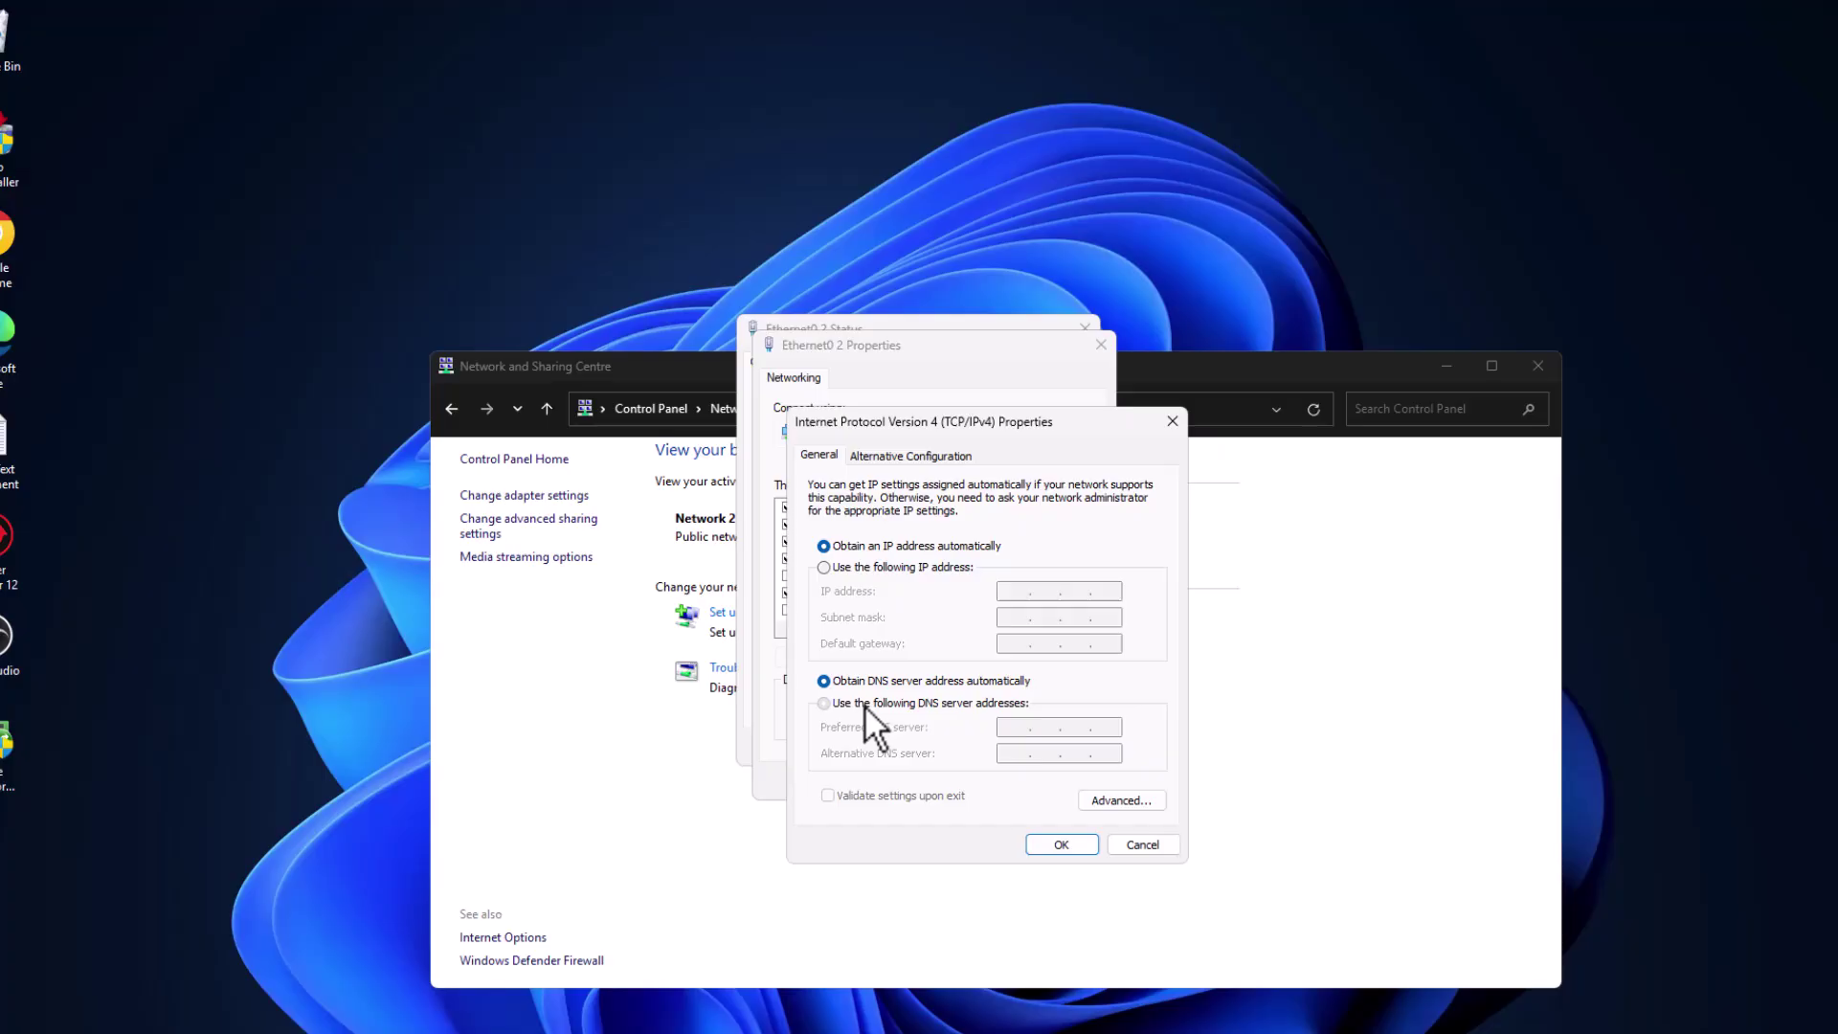
left_click(865, 705)
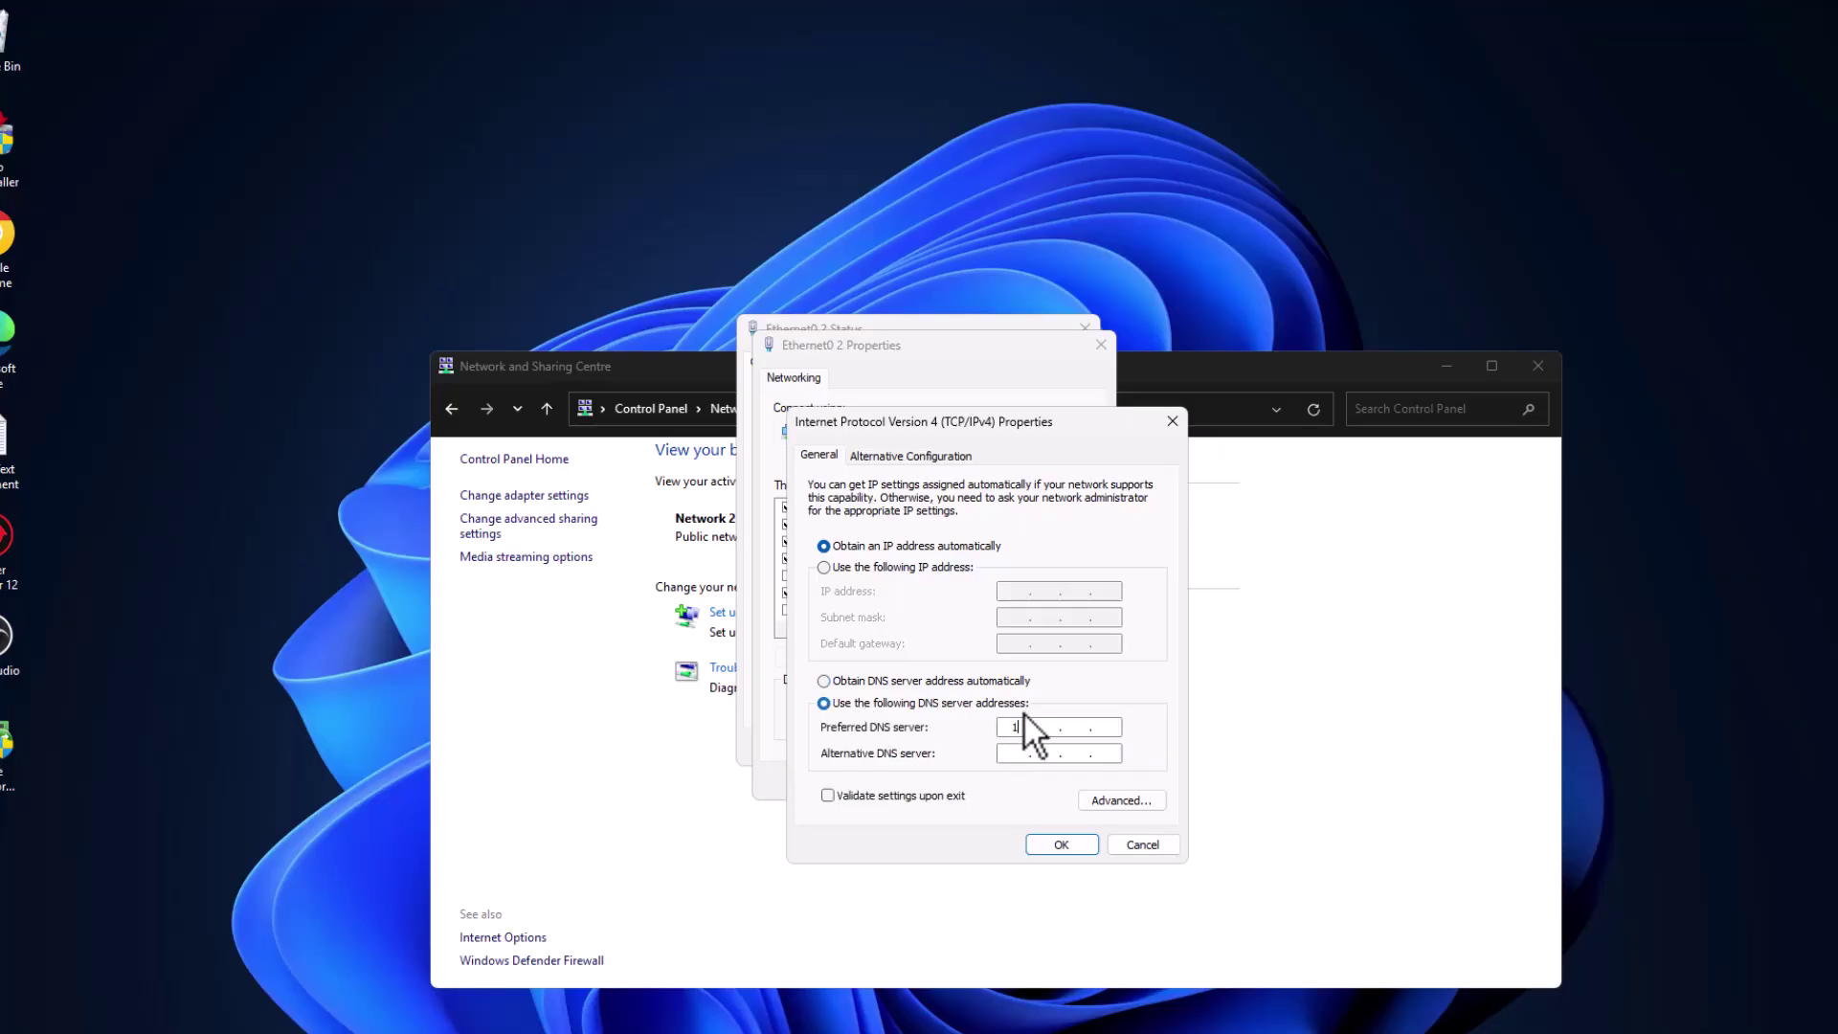
left_click(1049, 726)
type("1.1.")
type("1")
key("Tab")
type("1 . 0 . ")
type("0 . 1")
- Save the DNS settings and close the connection and Network and Sharing Centre windows
left_click(1069, 842)
left_click(991, 783)
left_click(1065, 734)
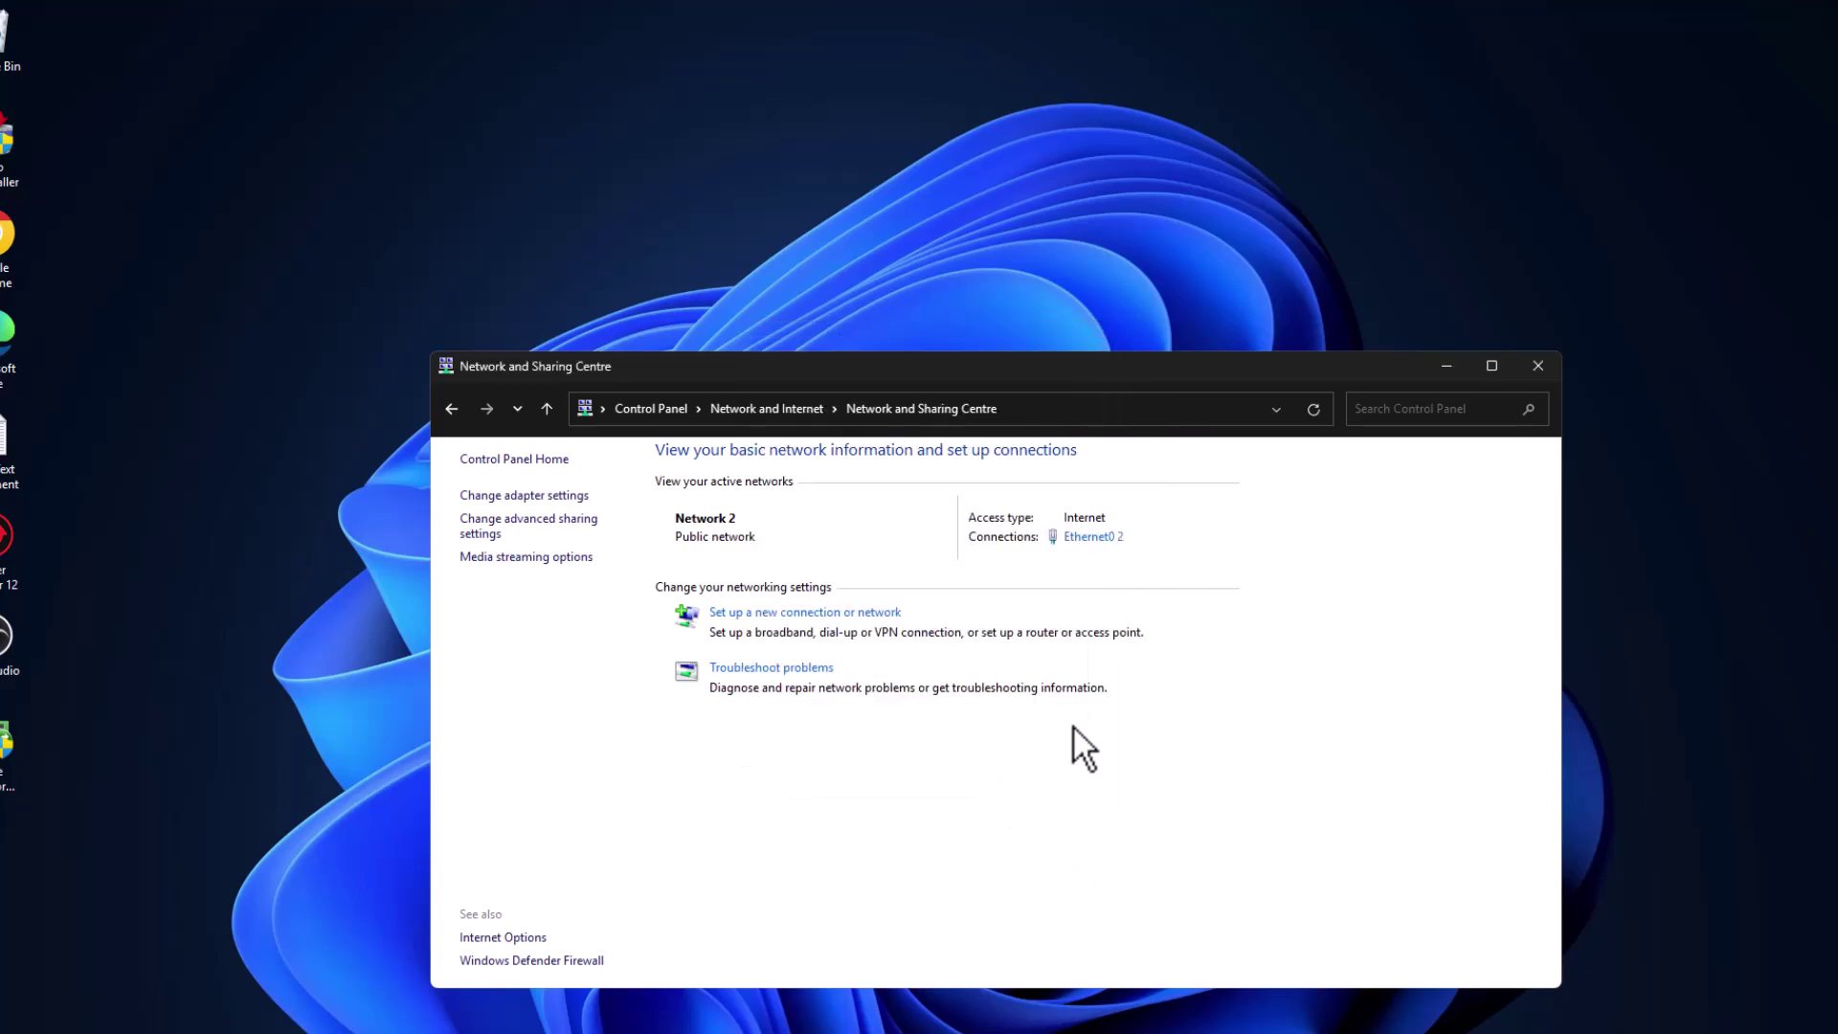
left_click(1538, 366)
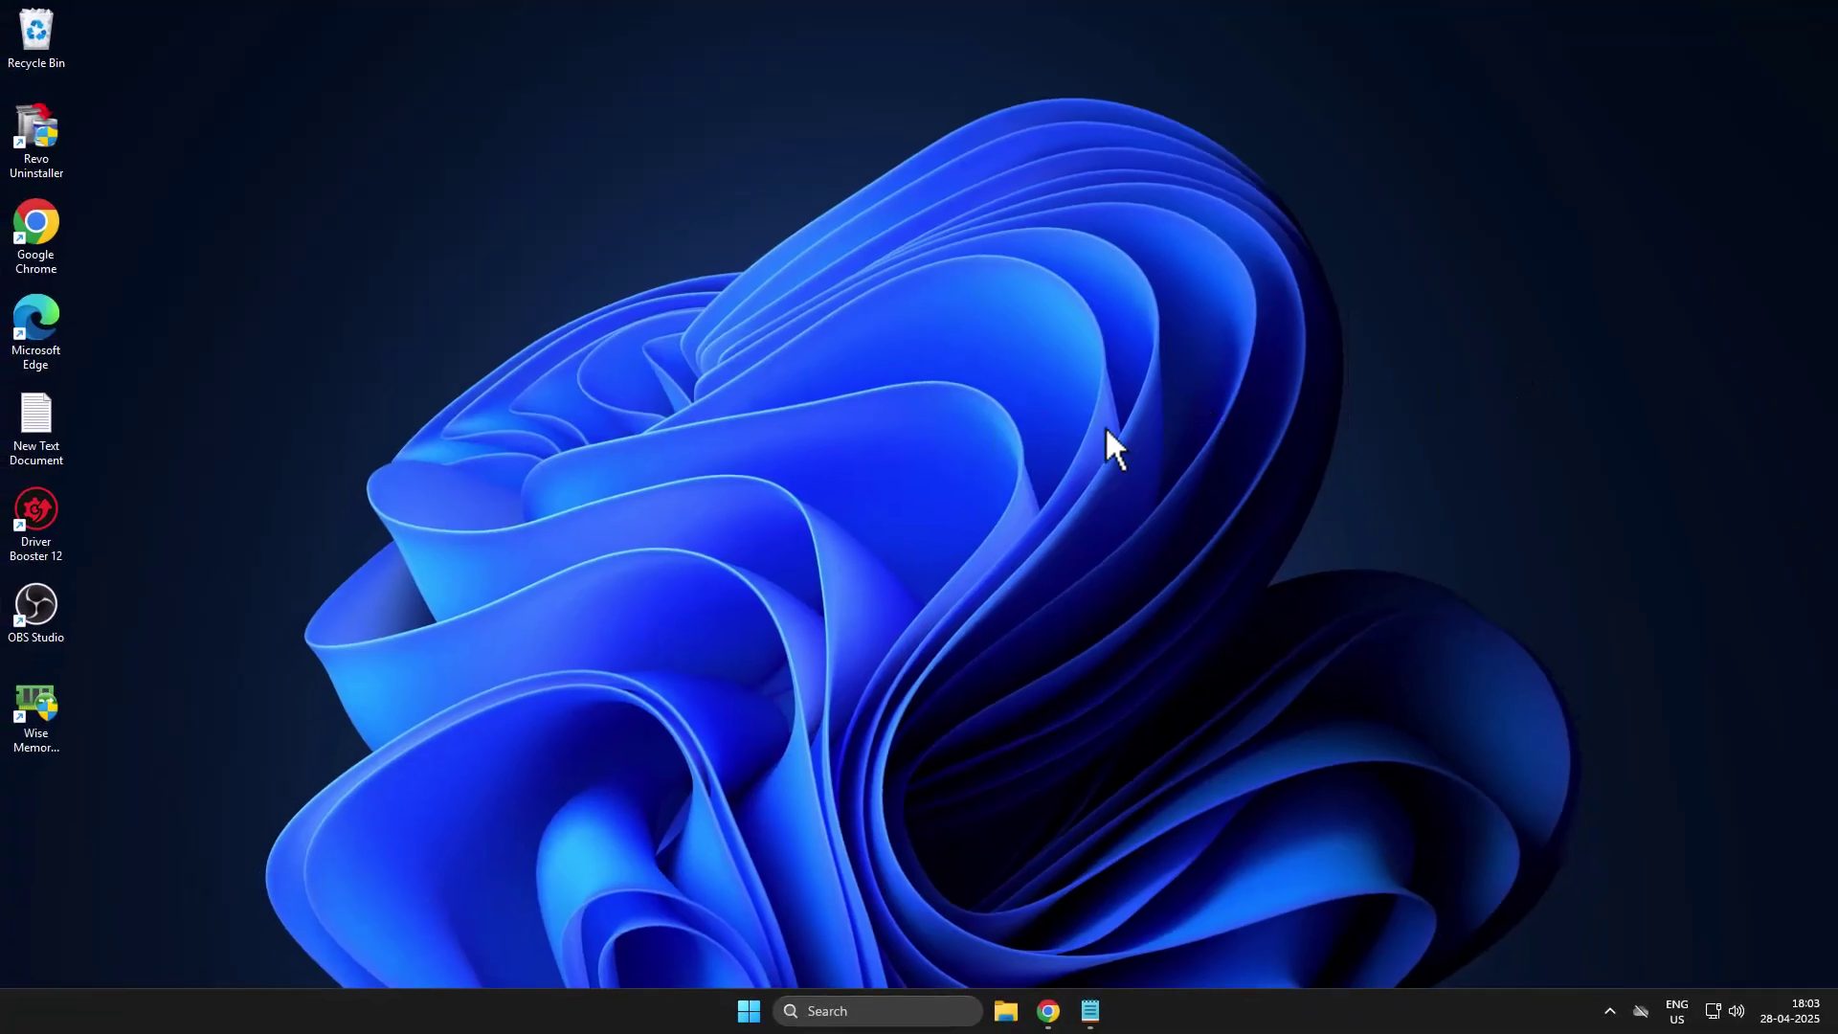
- Launch Microsoft Edge by searching 'edge' in Windows search
left_click(854, 1011)
type("ed")
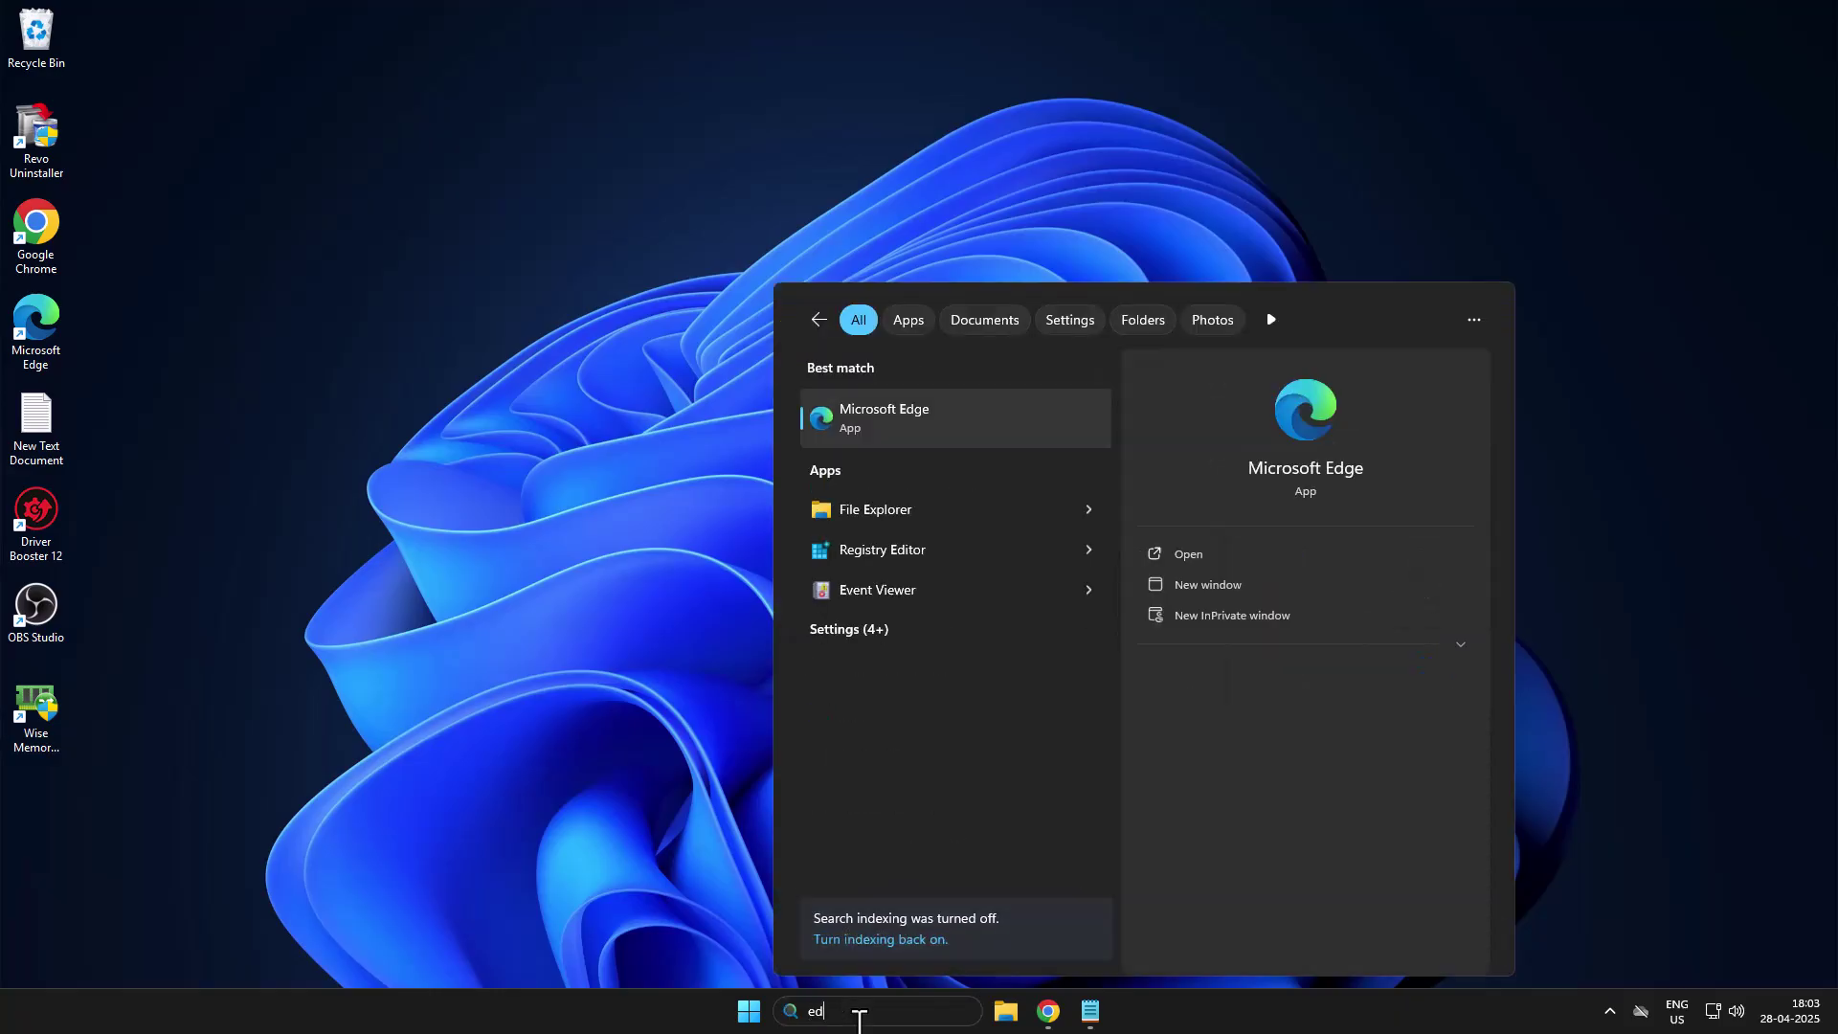
left_click(871, 421)
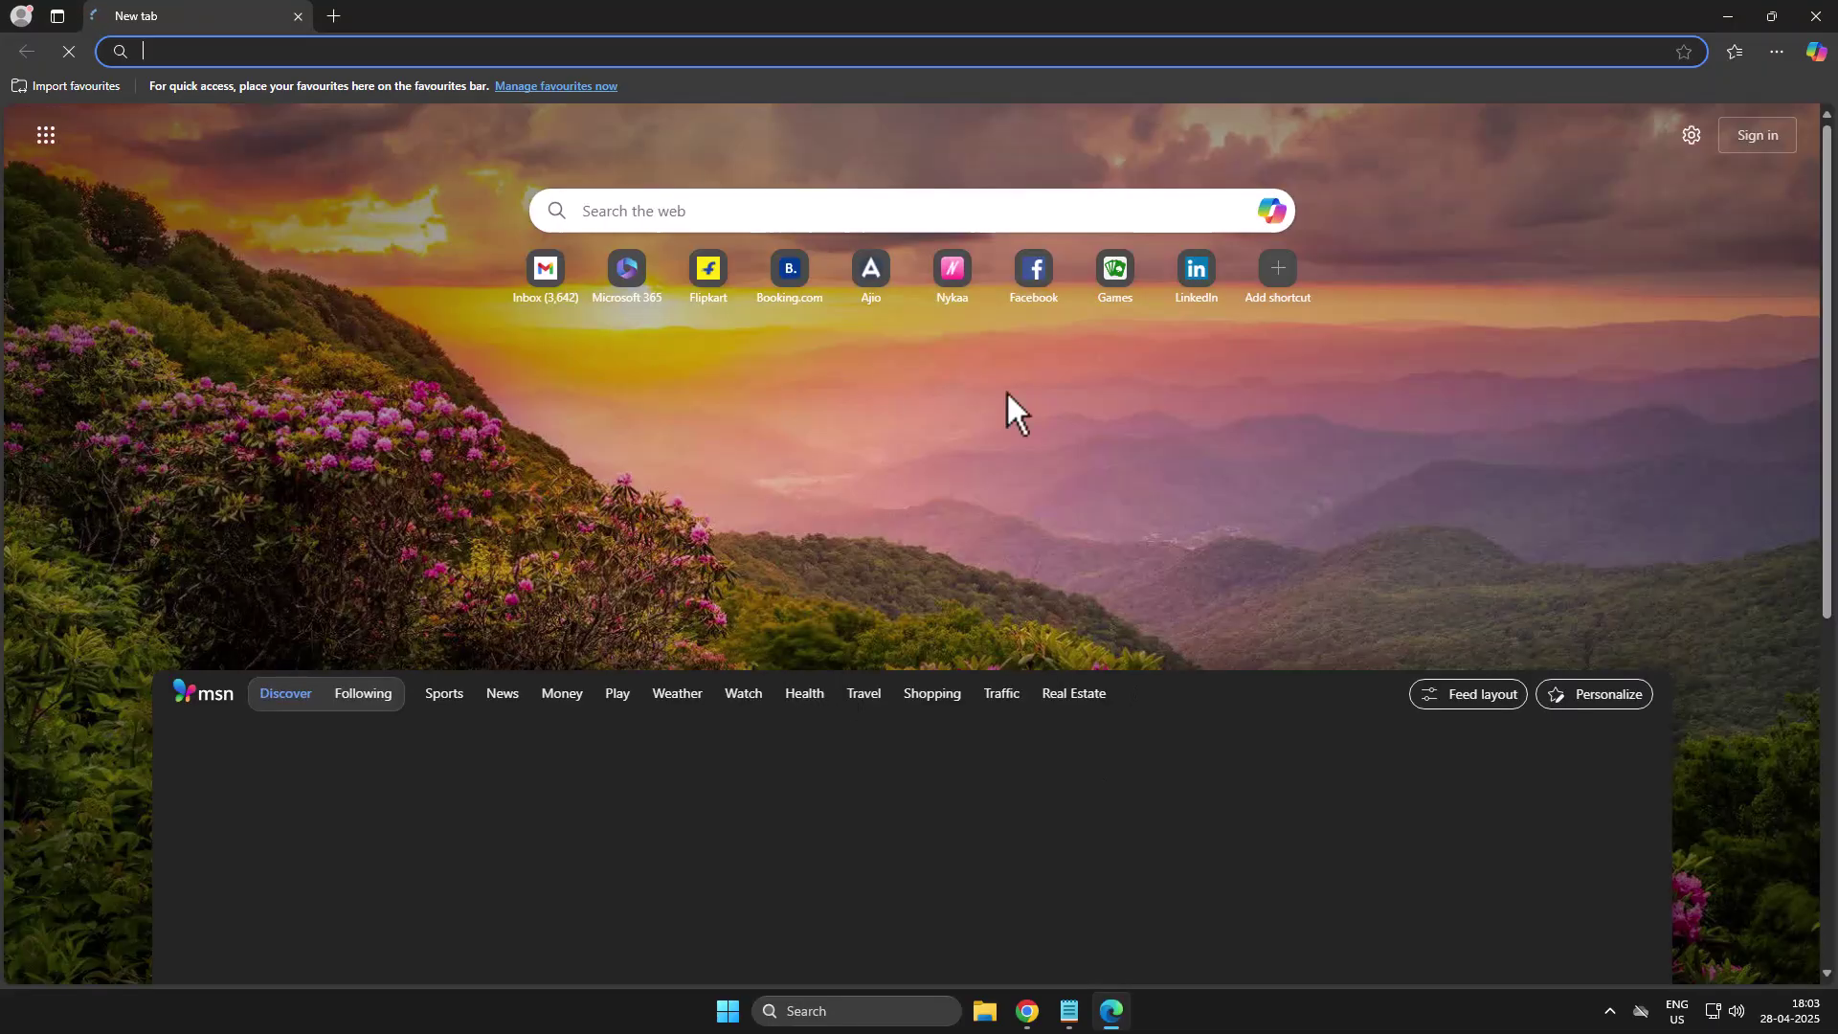